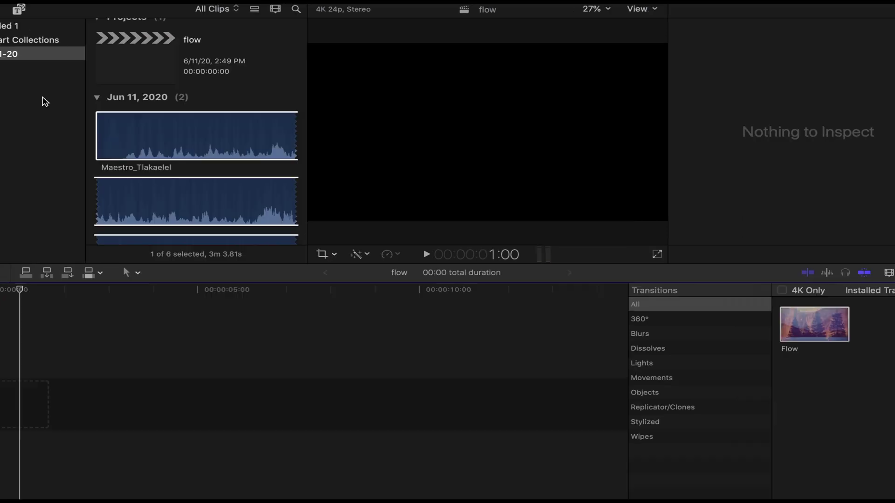
Scroll the event browser down past Maestro_Tlakaelel until the MVI_7555 rooftop clip is visible.
left_click(244, 143)
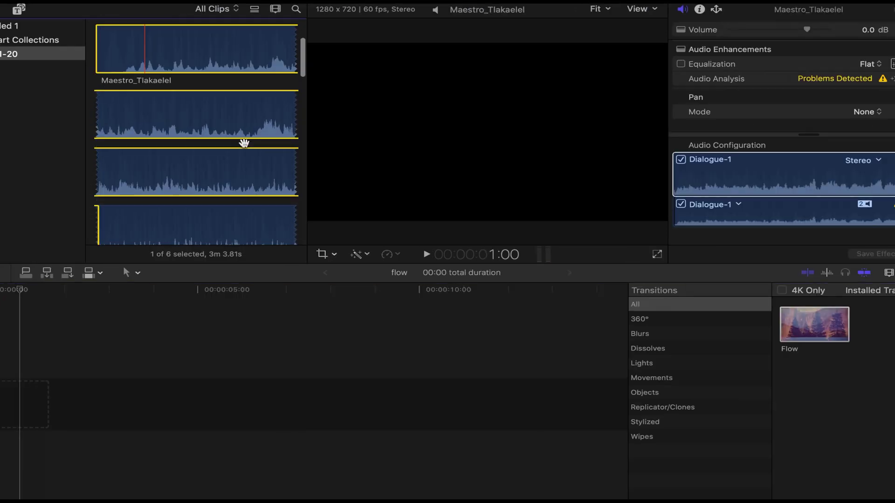
scroll(244, 142, "down", 3)
scroll(244, 143, "down", 2)
scroll(244, 142, "down", 3)
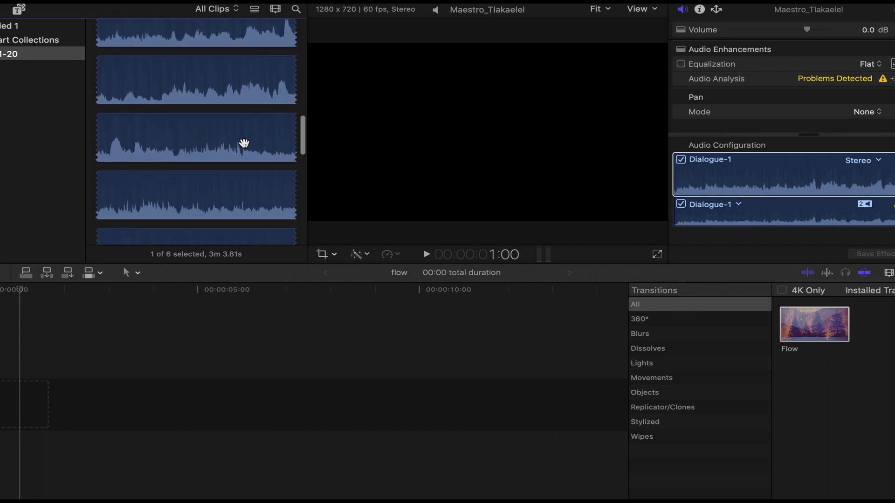
scroll(244, 143, "down", 3)
scroll(243, 142, "down", 3)
scroll(244, 143, "down", 2)
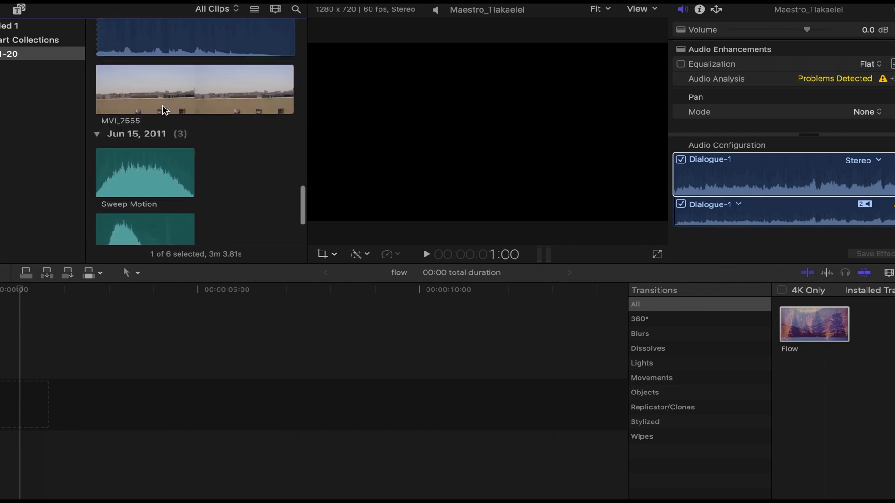
Mark a 37;08-long range of MVI_7555 and add it to the flow timeline.
left_click(156, 100)
key("i")
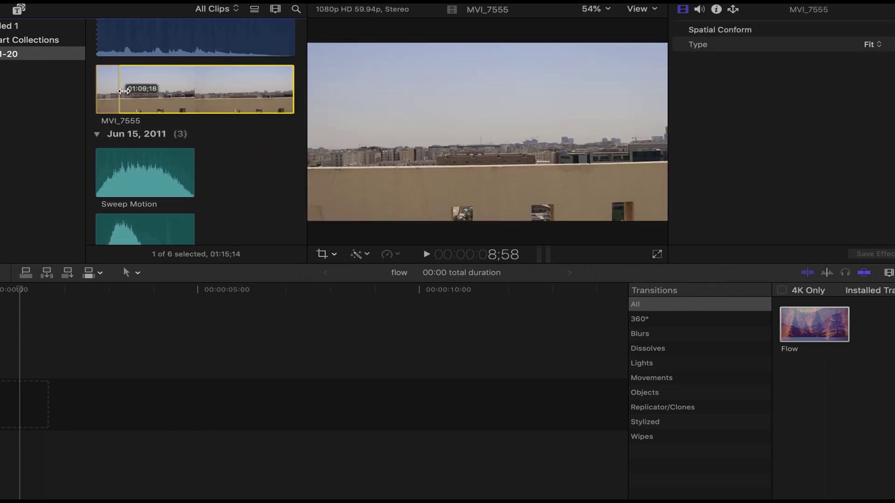
left_click_drag(161, 94, 198, 97)
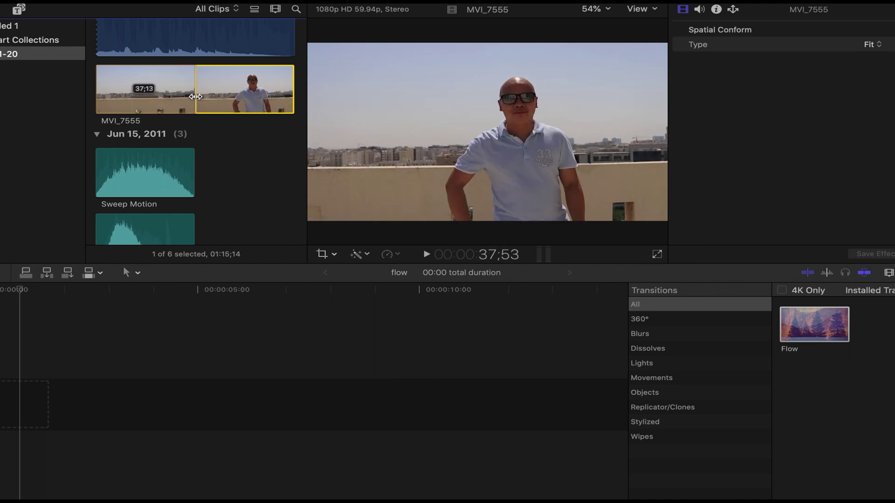
left_click_drag(198, 97, 195, 97)
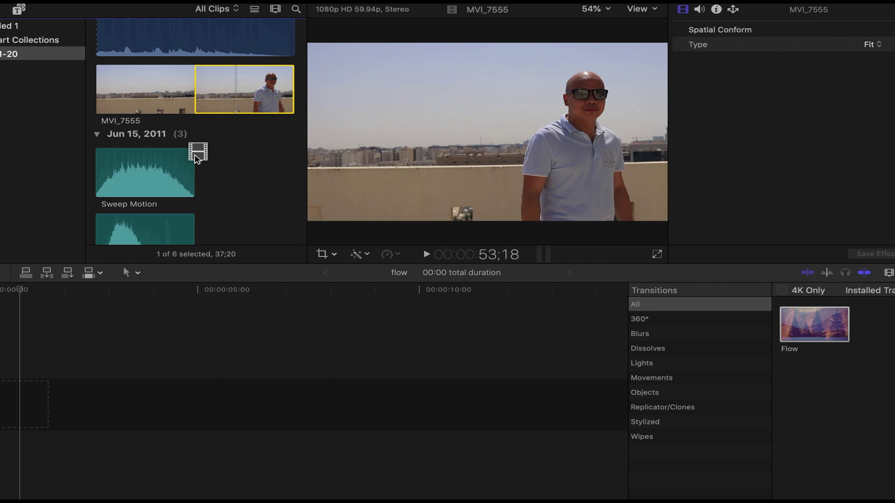
left_click_drag(195, 158, 21, 387)
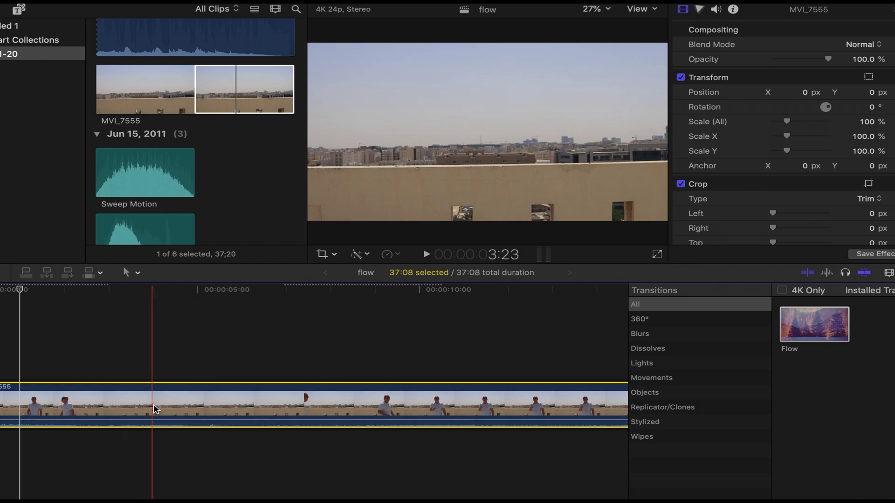
Blade MVI_7555 at about four seconds and delete the opening piece.
left_click(156, 368)
key("super+b")
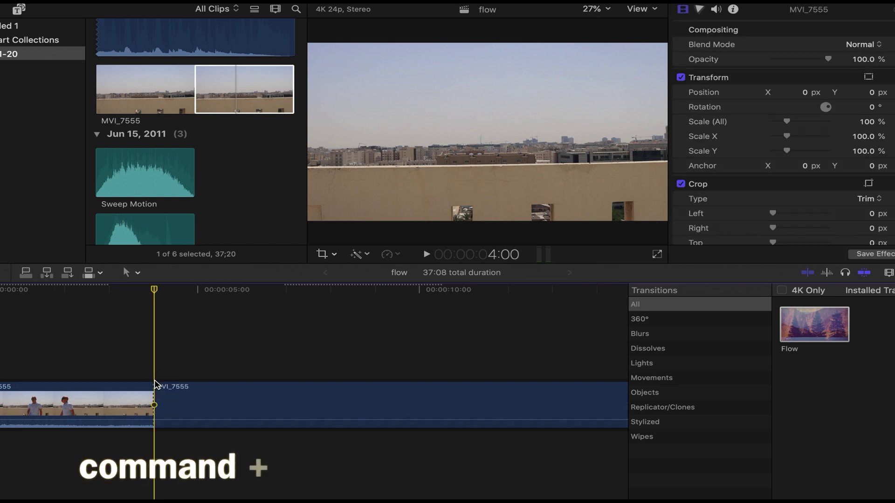
left_click(108, 401)
key("Delete")
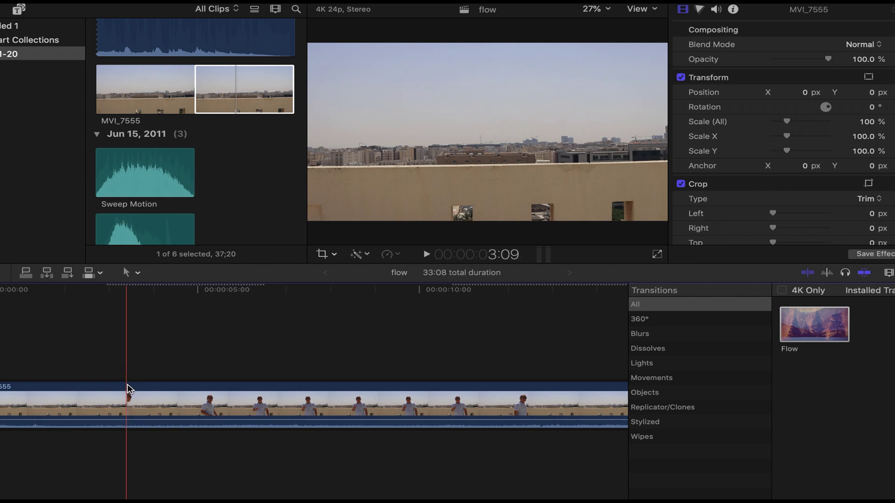
Cut out a 3:11 middle section, leaving two MVI_7555 pieces with a jump cut.
left_click(128, 398)
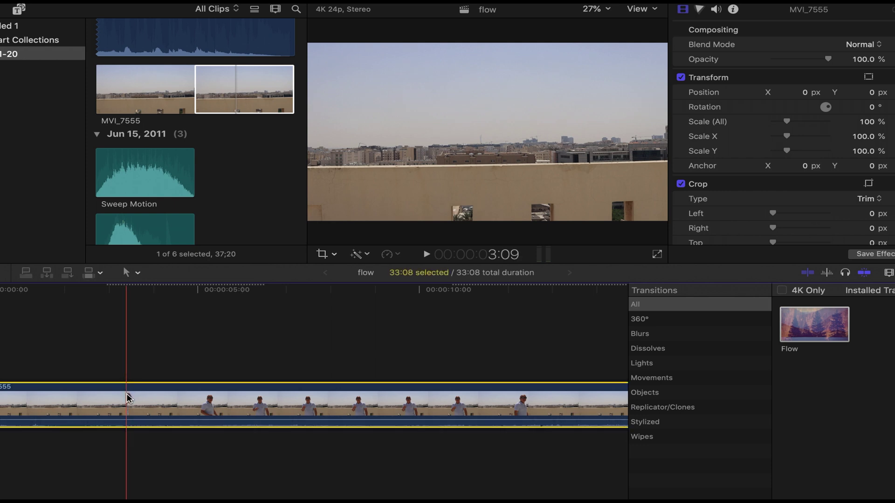
key("super+b")
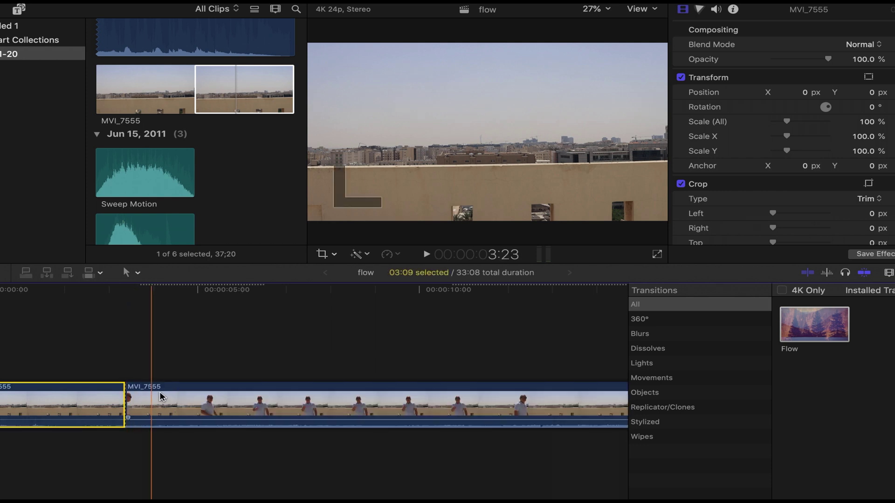
left_click(280, 399)
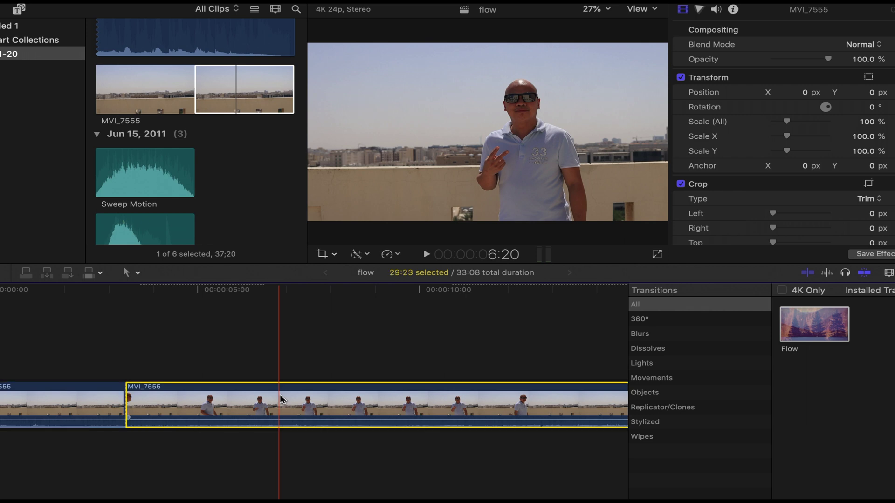
key("cmd+b")
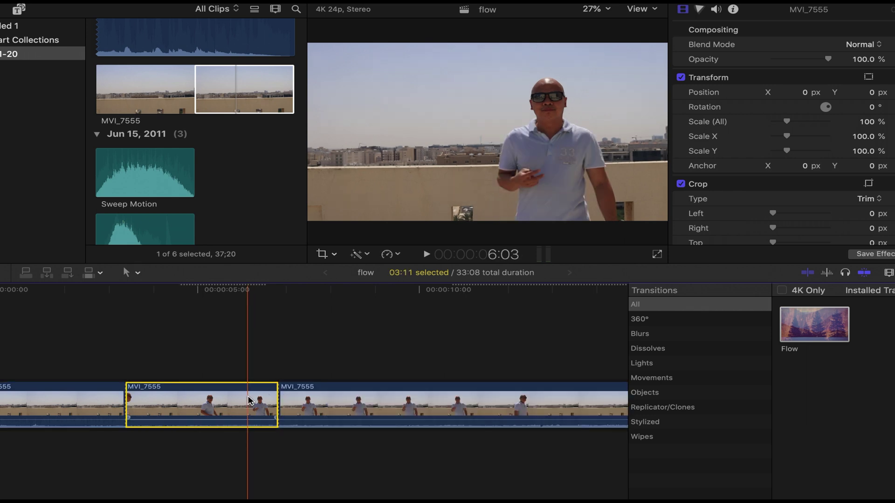
key("Delete")
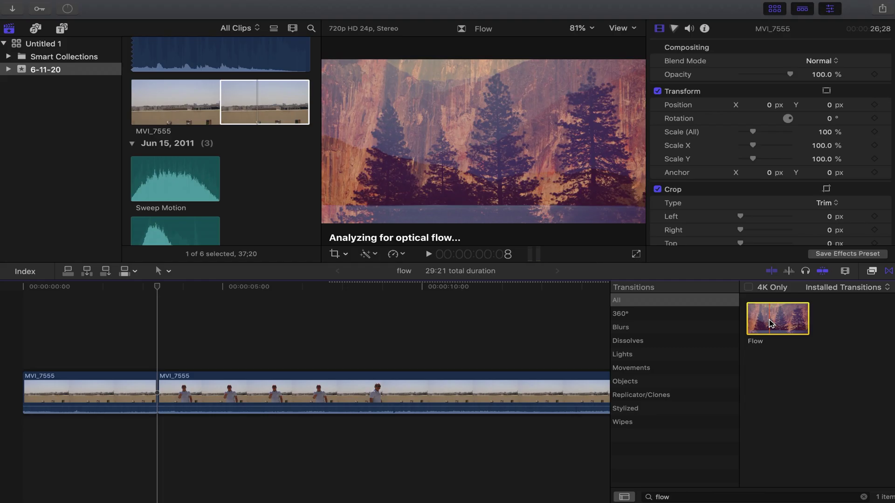
Add a widened Flow transition at the jump cut and delete the second clip's tail, leaving 06:18.
left_click_drag(777, 321, 156, 393)
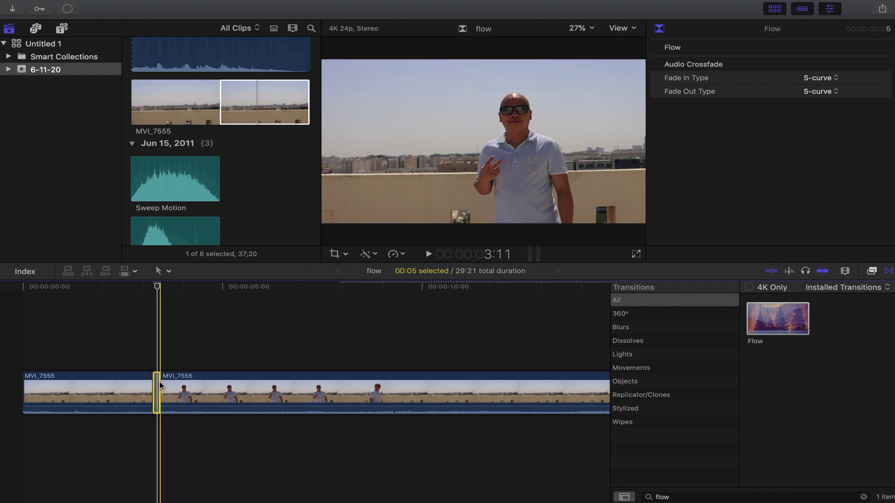
left_click_drag(159, 384, 178, 388)
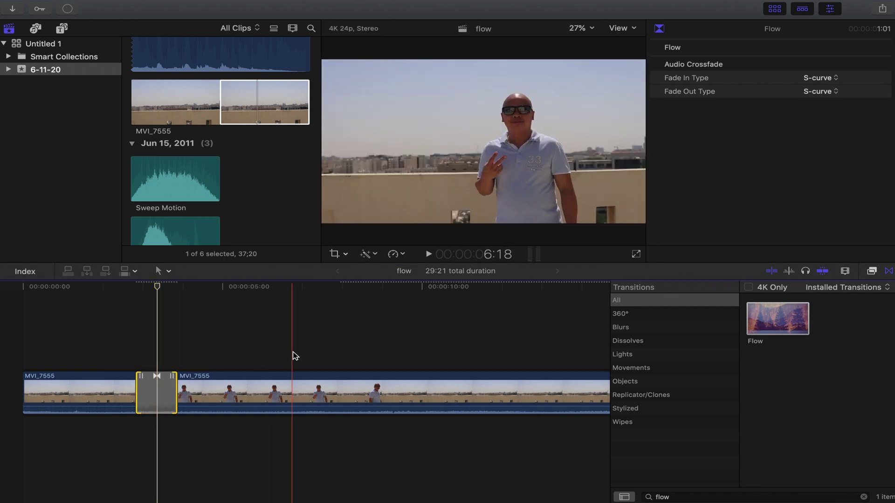
left_click(295, 356)
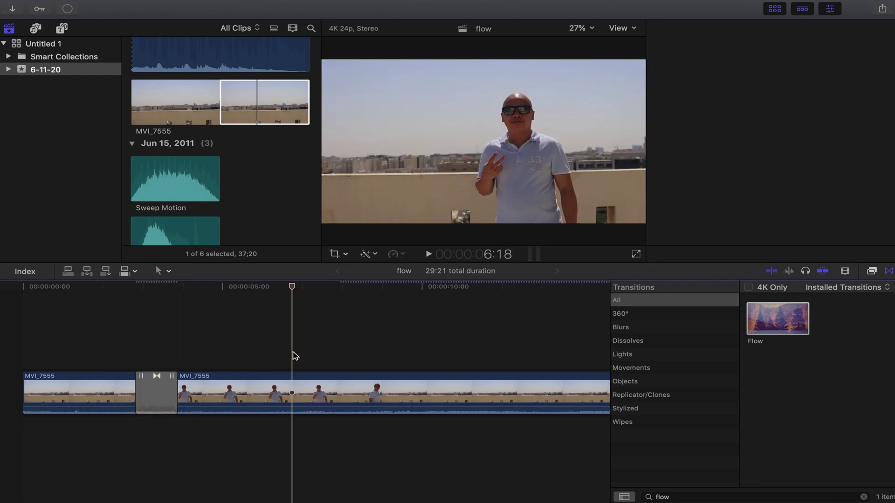
left_click(293, 397)
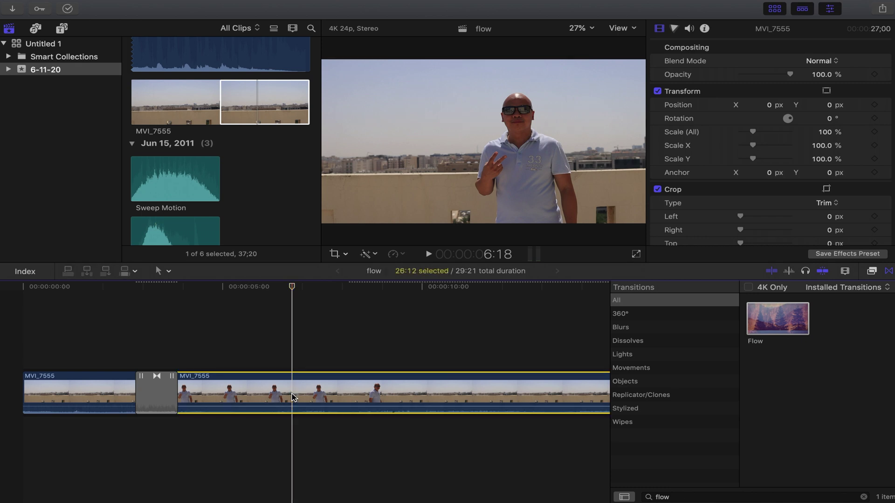
key("super+b")
left_click(342, 396)
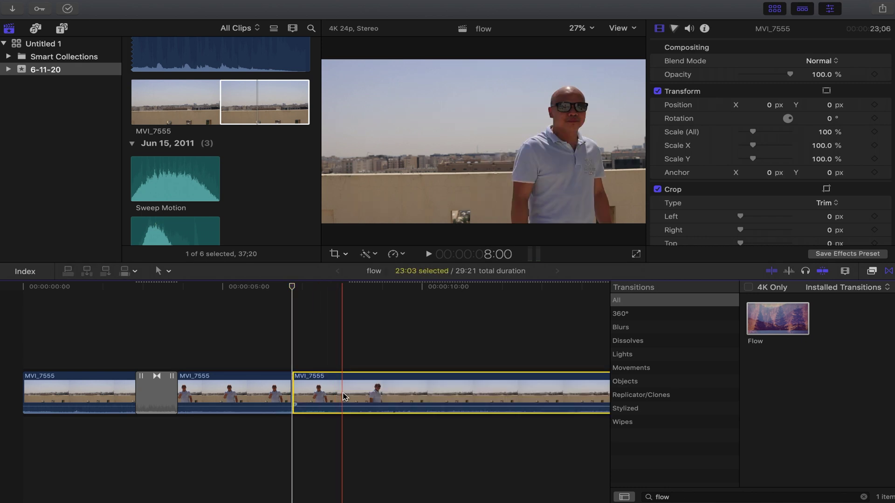
key("Delete")
left_click(16, 329)
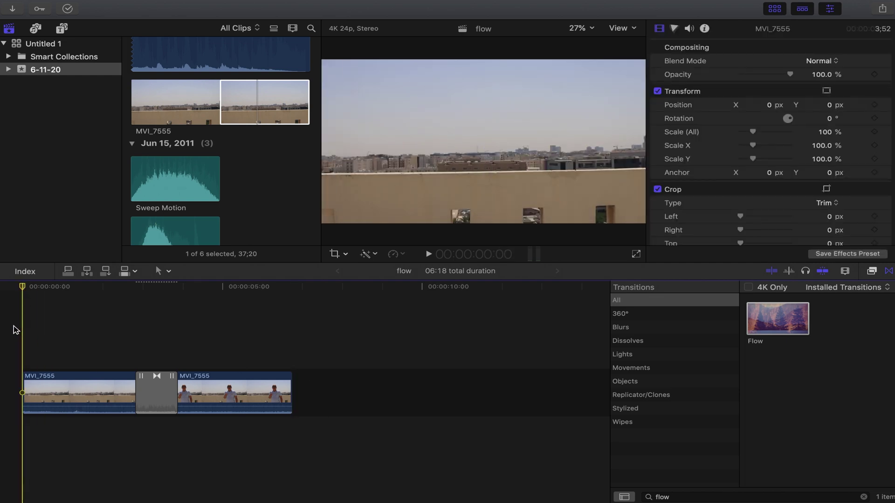
key("space")
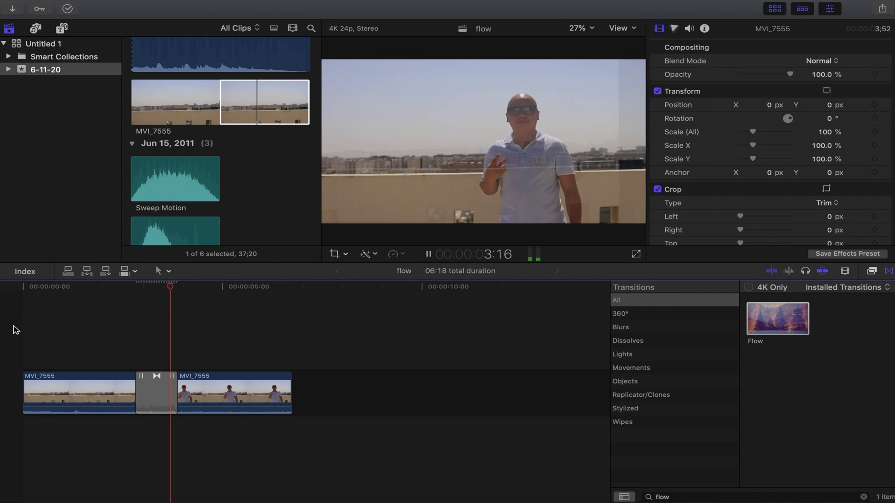
Shorten the Flow transition to under a second and lower the first clip's audio volume.
left_click(175, 392)
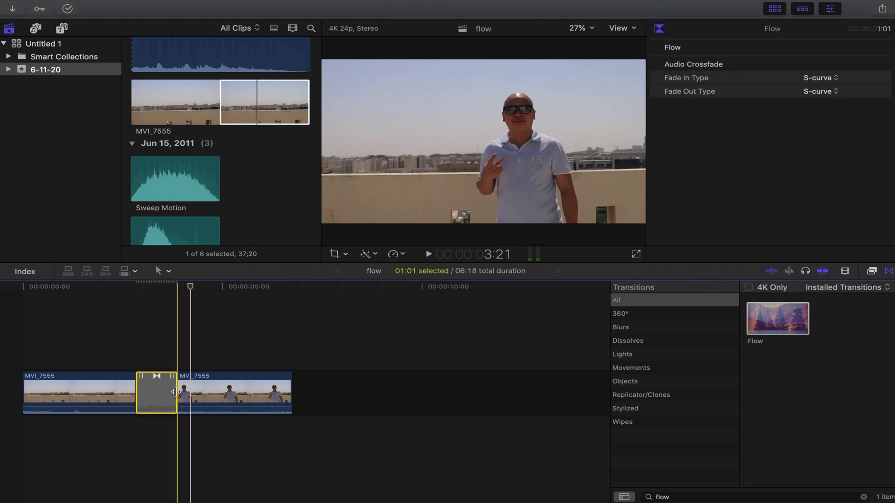
left_click_drag(176, 392, 170, 392)
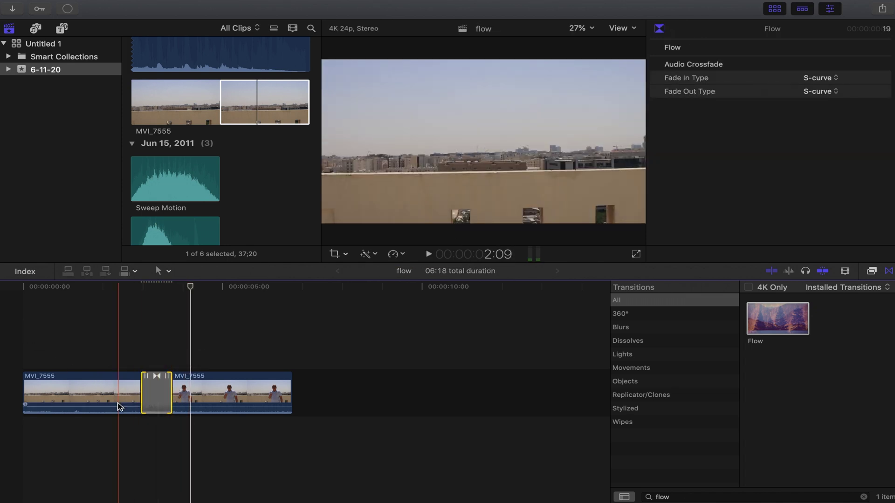
left_click_drag(115, 401, 140, 405)
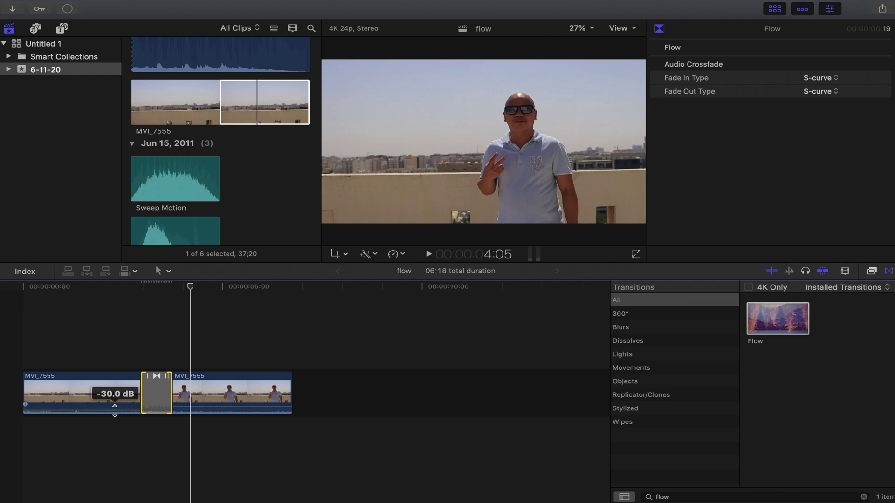
Lower the second MVI_7555 clip's audio to -6.0 dB and play the edit from the start.
left_click(207, 412)
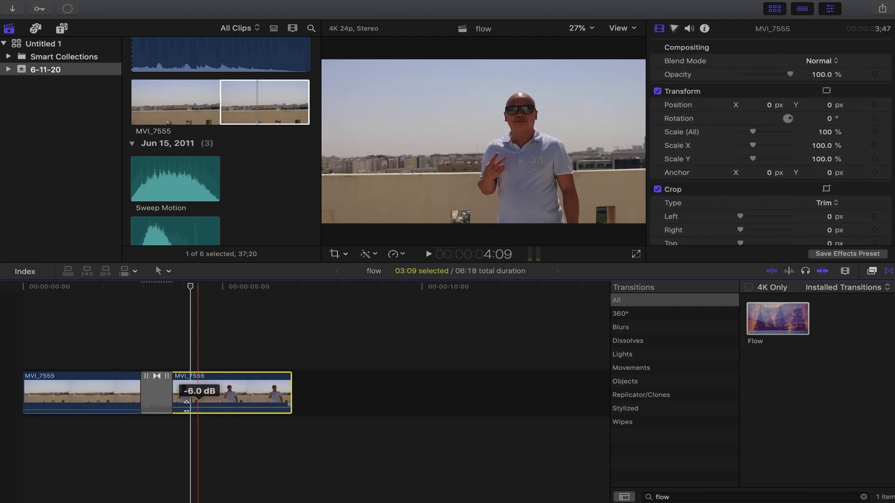
left_click(5, 330)
key("space")
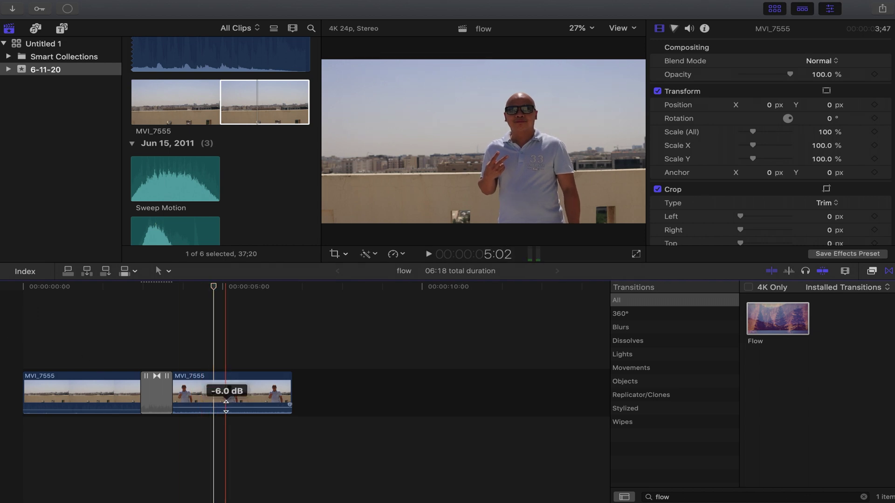
left_click_drag(225, 401, 228, 411)
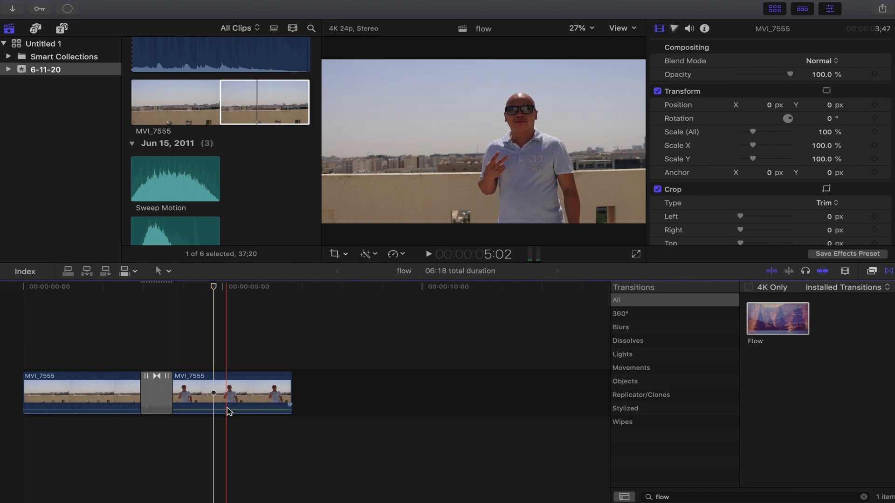
left_click(9, 334)
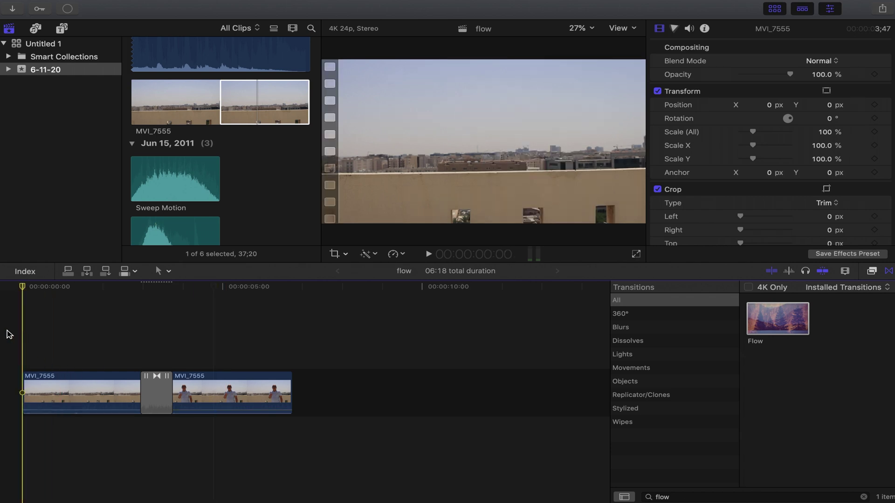
key("space")
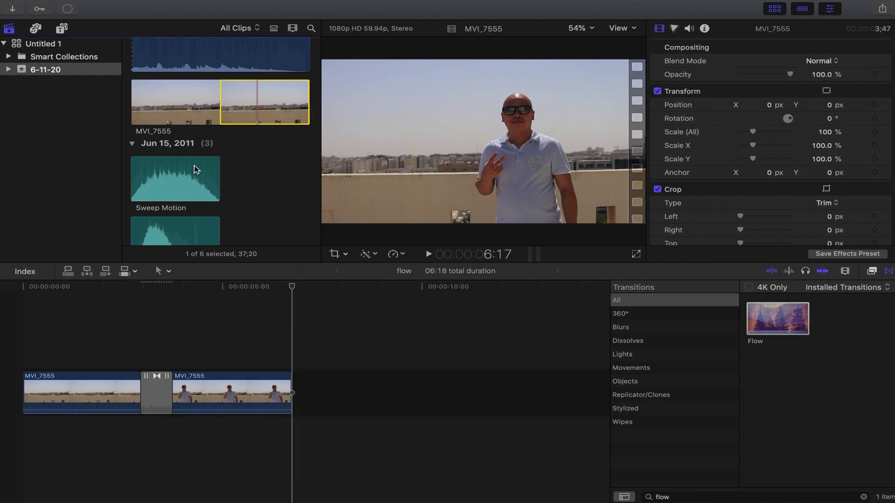
Place the Maestro_Tlakaelel music under the MVI_7555 clips, starting at 00:00.
scroll(205, 181, "up", 3)
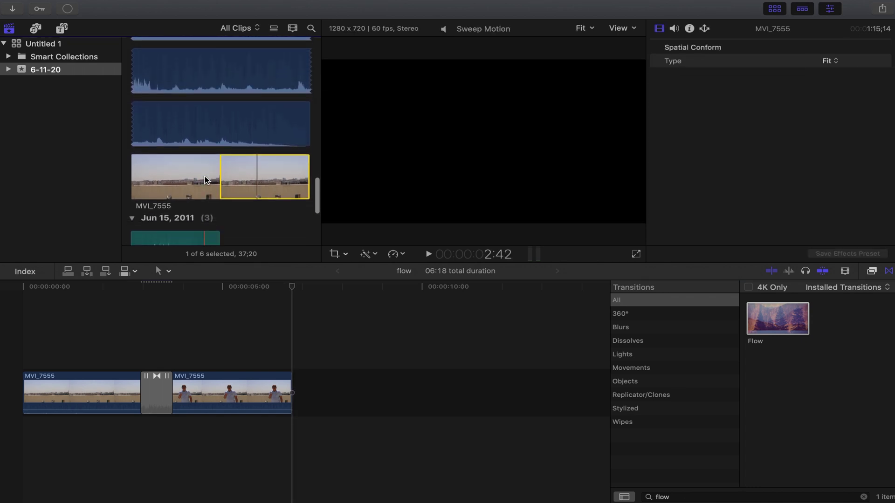
scroll(205, 180, "up", 5)
scroll(170, 91, "up", 5)
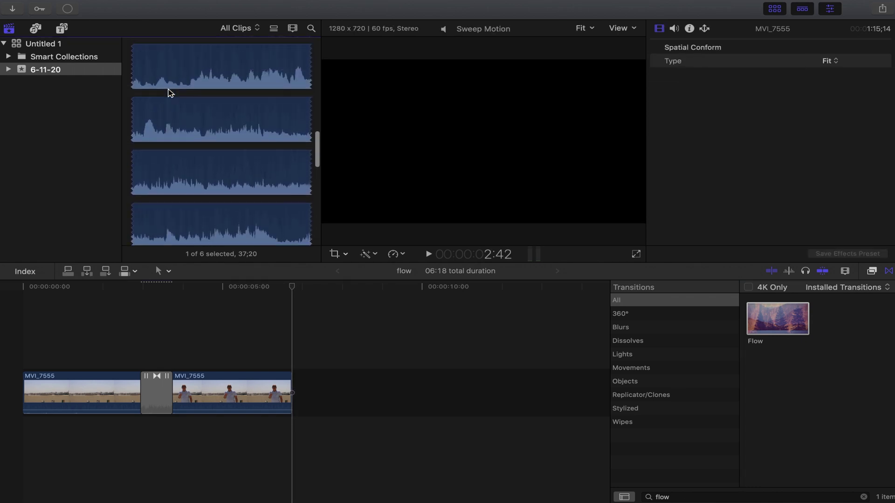
scroll(170, 92, "up", 2)
scroll(169, 92, "up", 2)
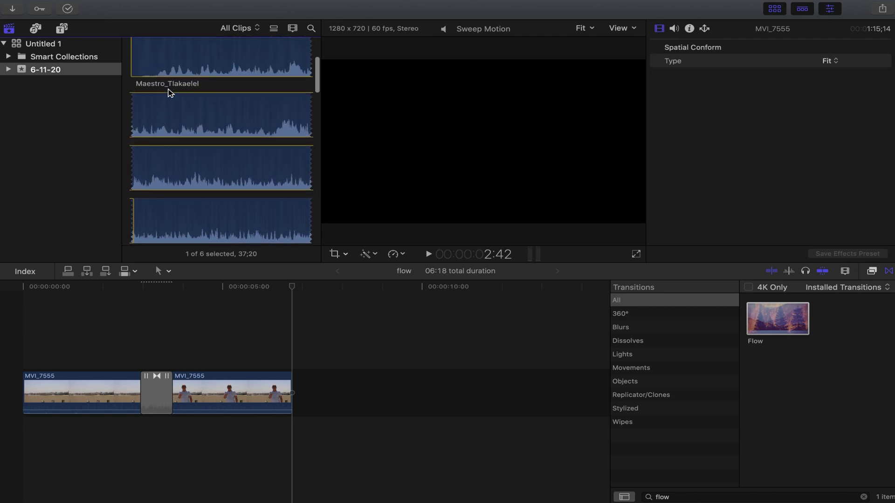
scroll(170, 92, "up", 1)
left_click(142, 75)
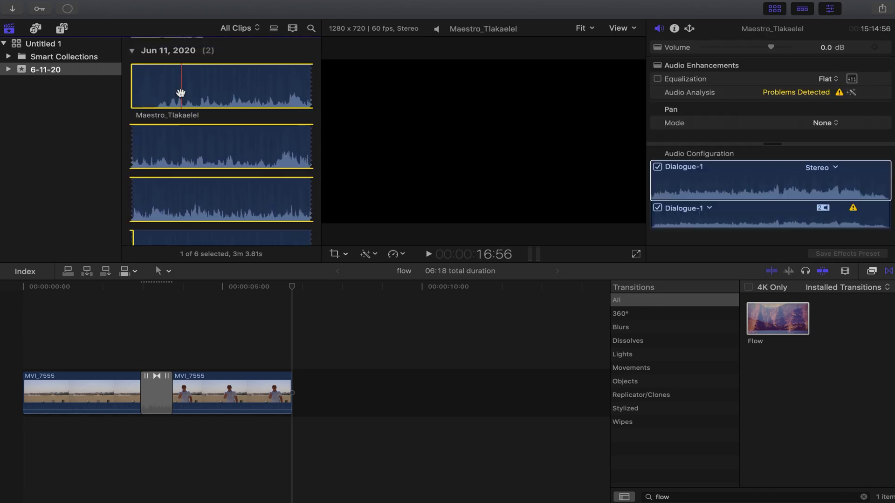
mouse_move(51, 391)
left_mouse_down()
mouse_move(25, 432)
mouse_move(293, 432)
left_mouse_up()
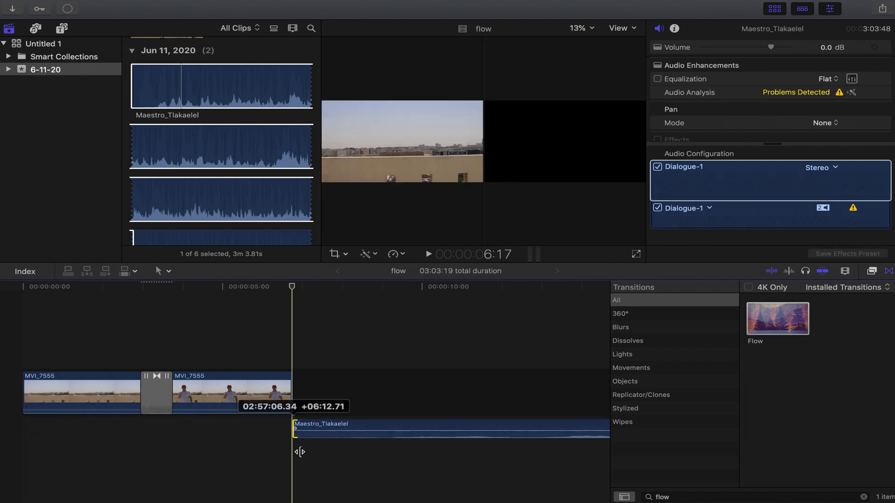
left_click_drag(377, 430, 107, 431)
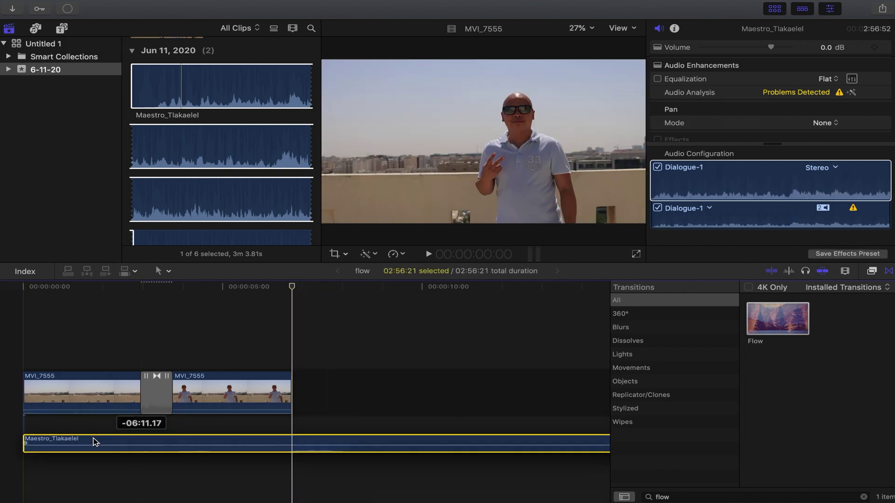
left_click(1, 338)
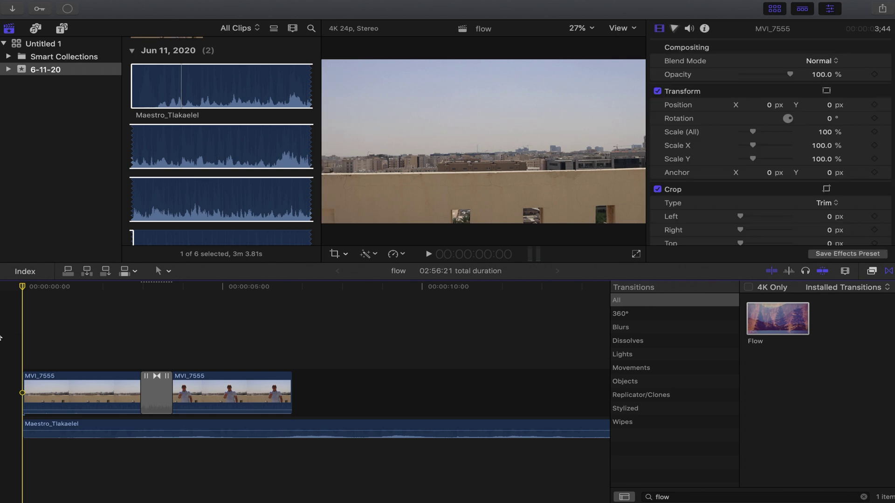
Cut the music's first 3:02 and move the remainder to start at timeline zero.
key("space")
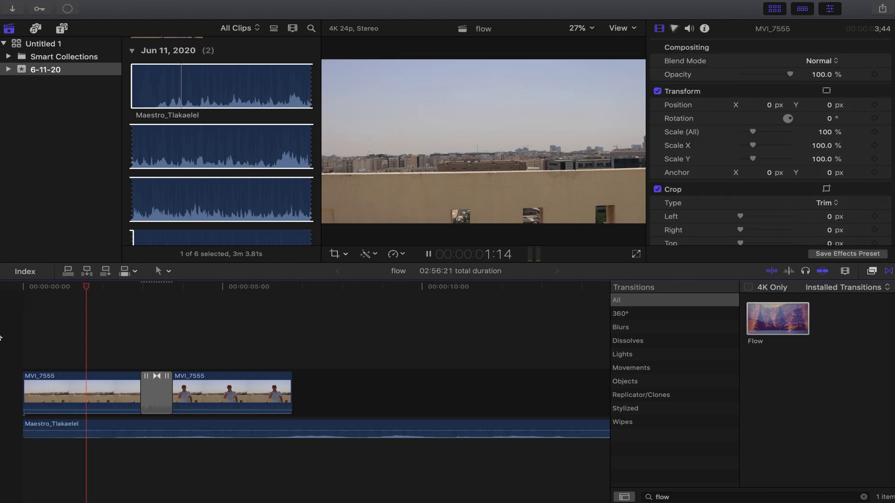
key("space")
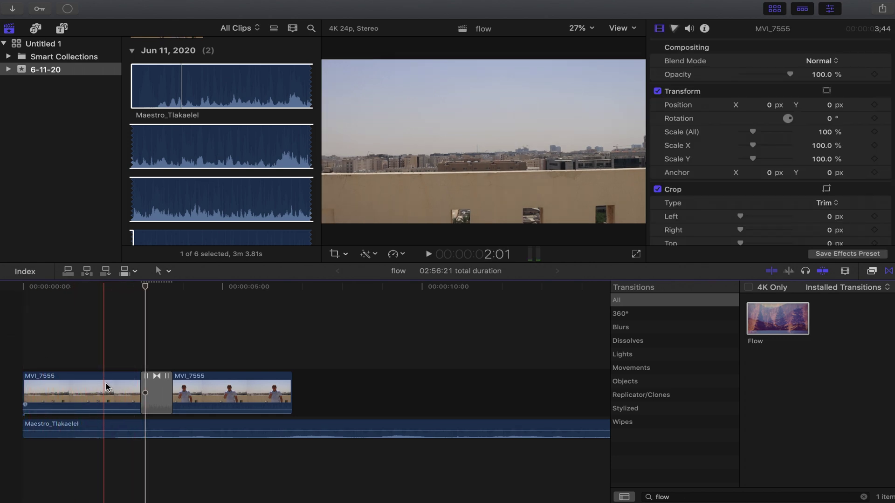
left_click(148, 428)
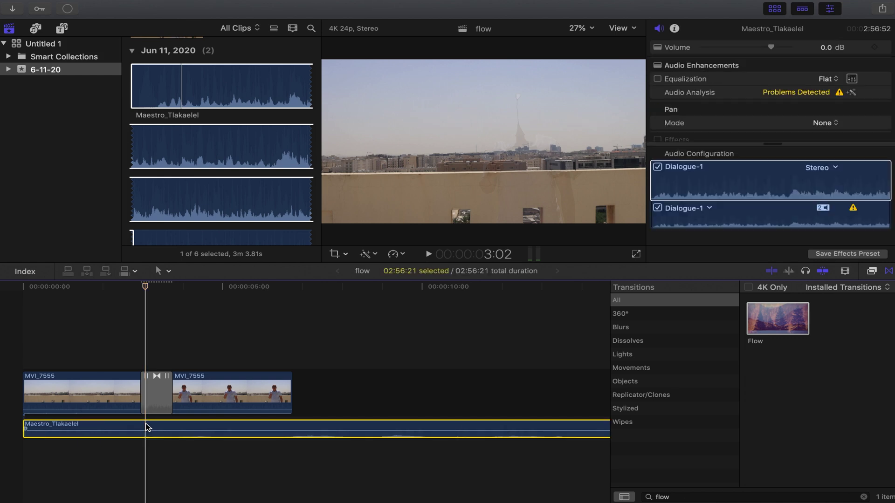
key("super+b")
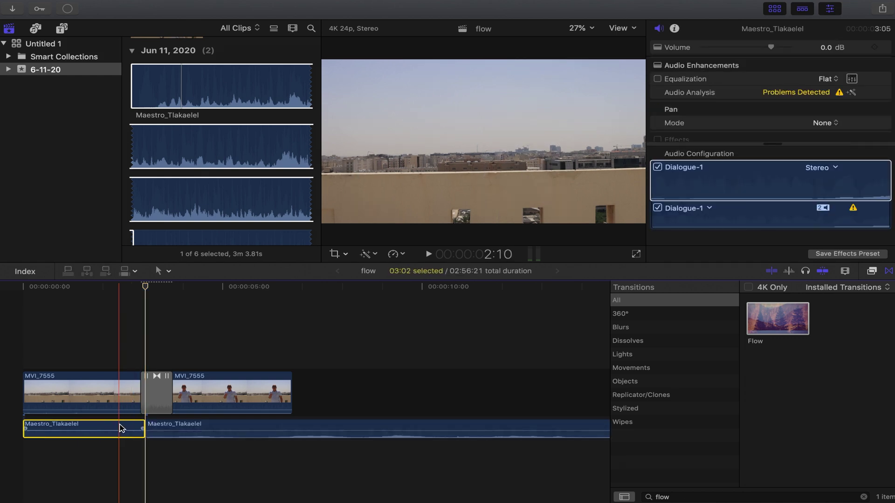
key("Delete")
left_click_drag(223, 427, 79, 427)
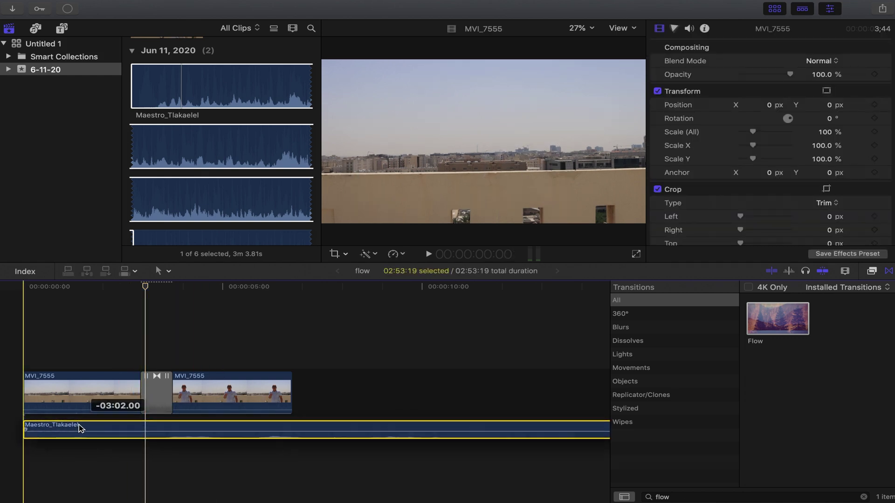
left_click(4, 325)
key("space")
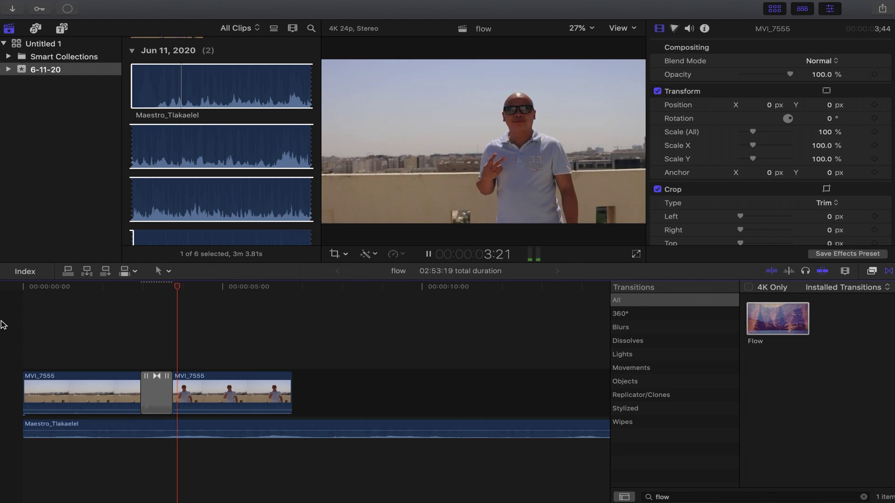
key("space")
key("Home")
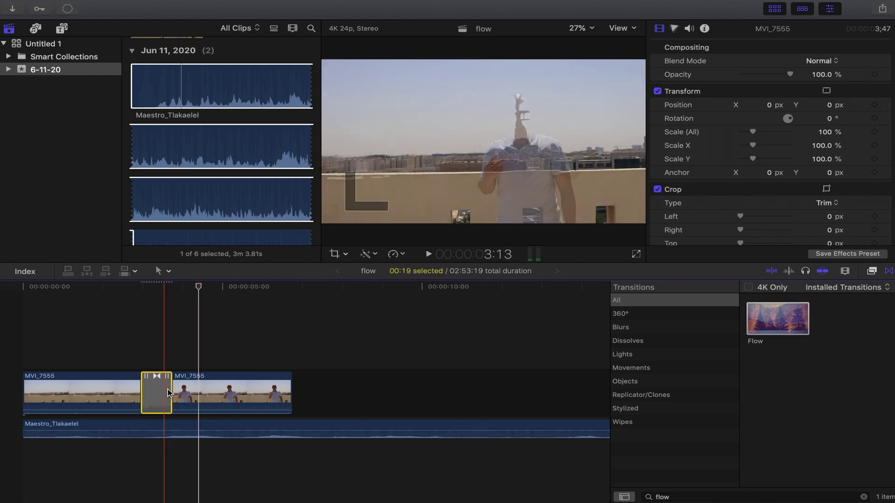
Lengthen the Flow transition between the two MVI_7555 clips and review playback.
left_click(169, 391)
left_click_drag(169, 391, 178, 390)
left_click(1, 325)
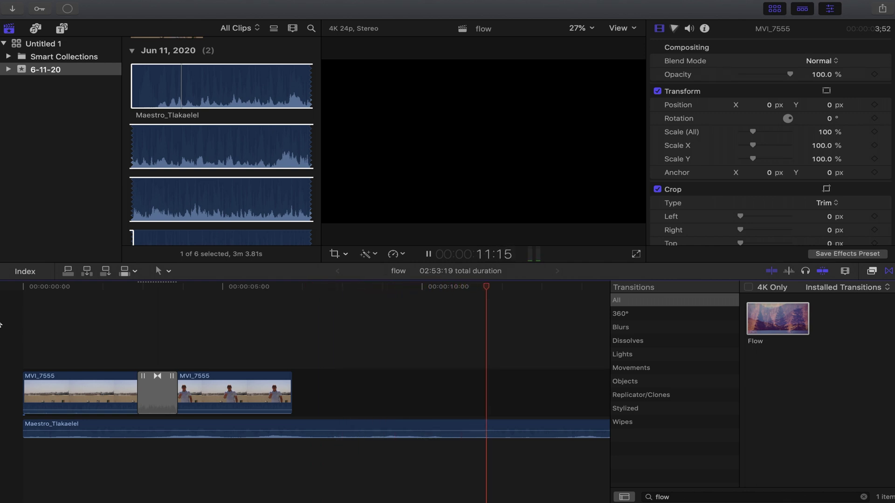
left_click(88, 74)
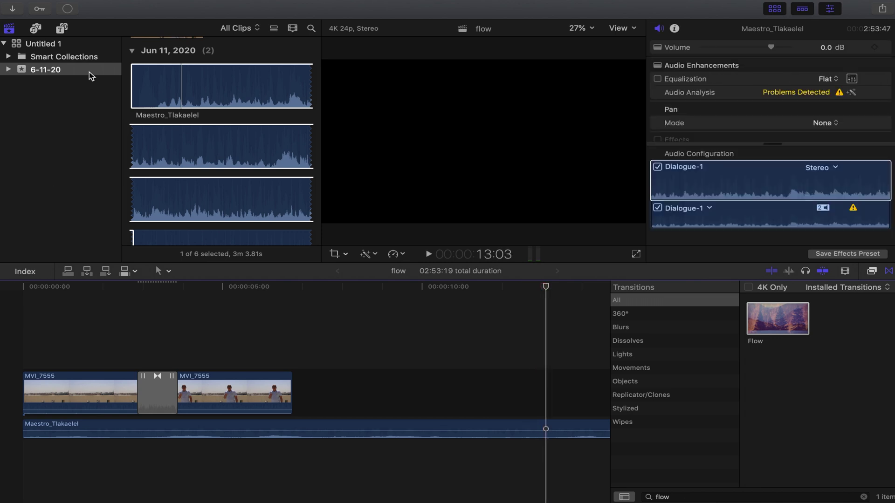
scroll(299, 228, "down", 2)
scroll(289, 223, "down", 3)
scroll(287, 222, "down", 3)
Browse to the Jun 15, 2011 sound effects group and select Title Whoosh Flange 01.
scroll(288, 221, "down", 5)
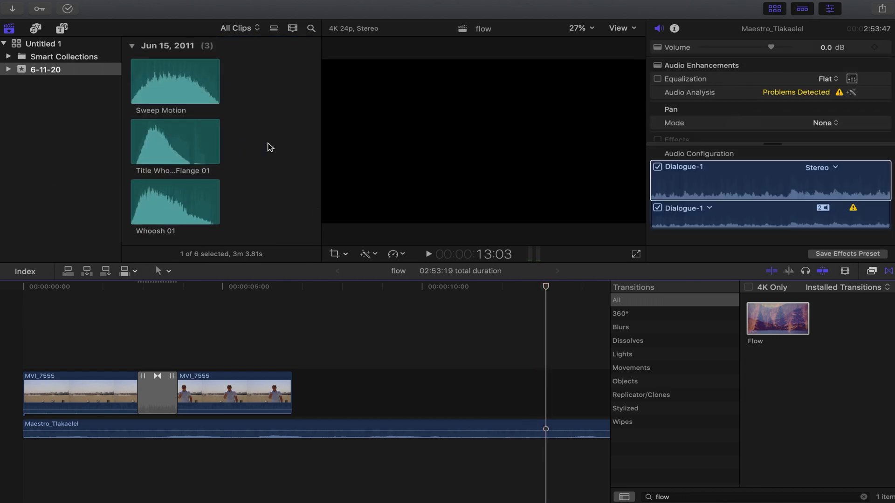
left_click(62, 29)
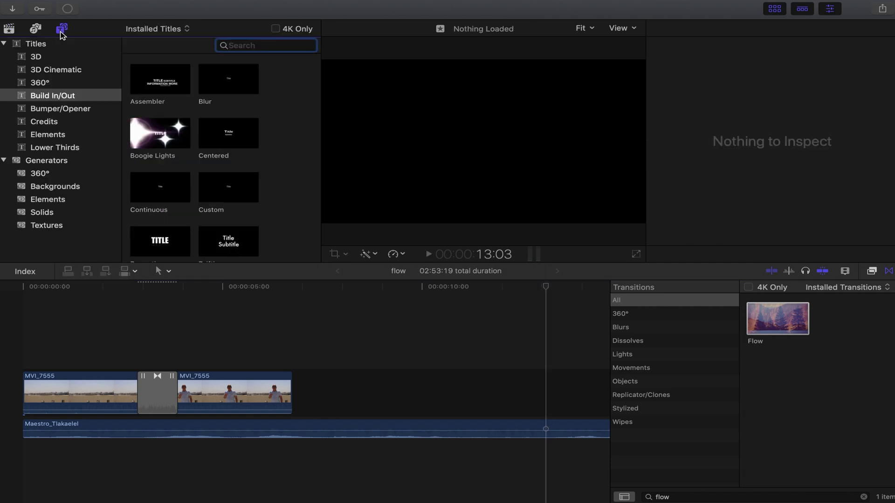
left_click(30, 28)
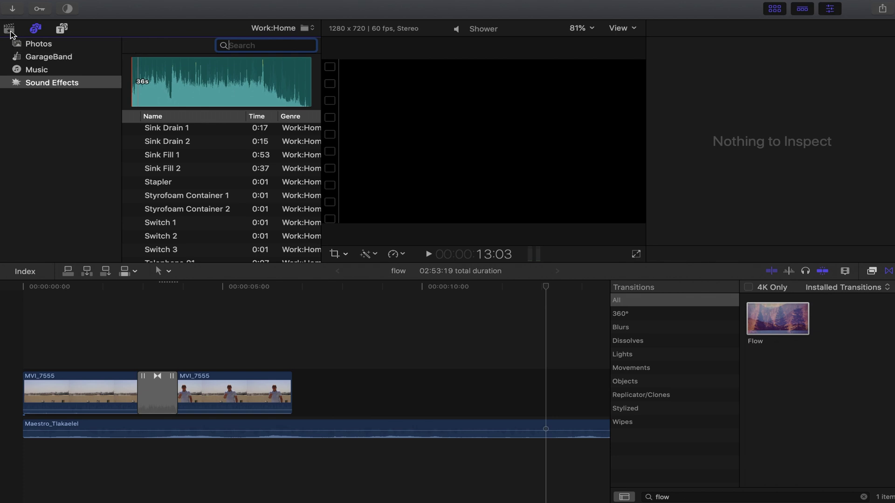
left_click(14, 30)
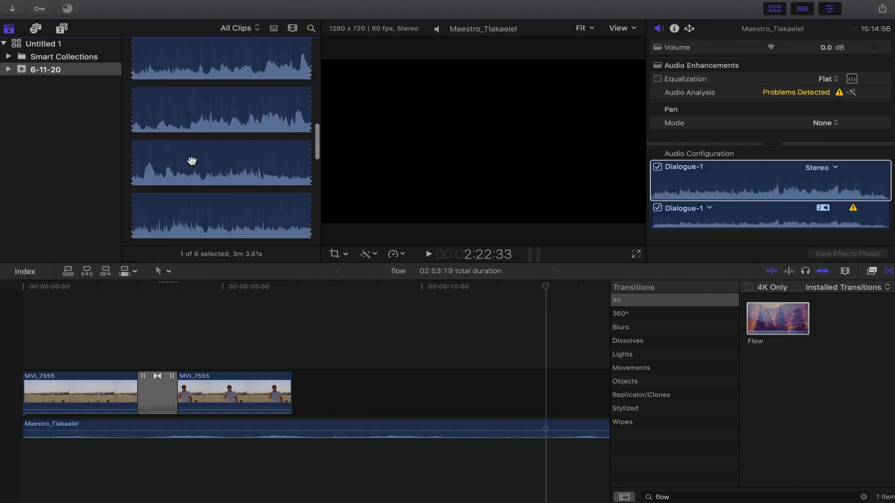
scroll(191, 161, "down", 10)
scroll(191, 161, "down", 2)
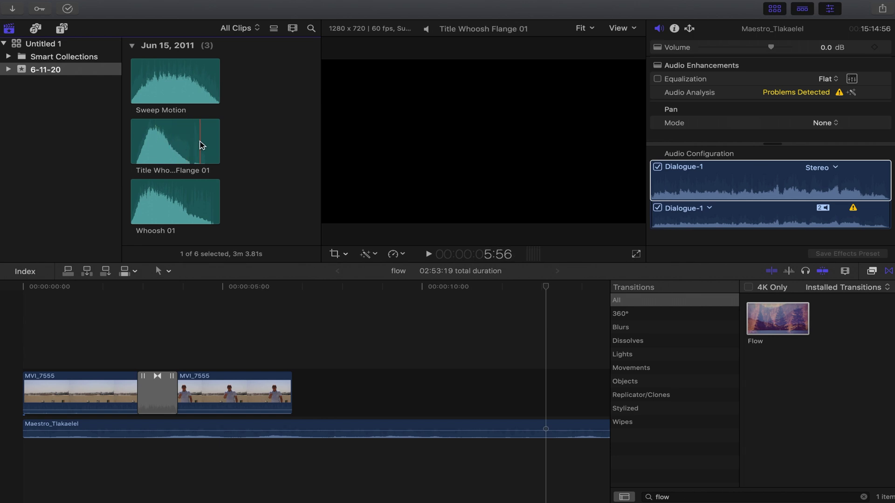
scroll(169, 116, "up", 3)
scroll(164, 100, "down", 2)
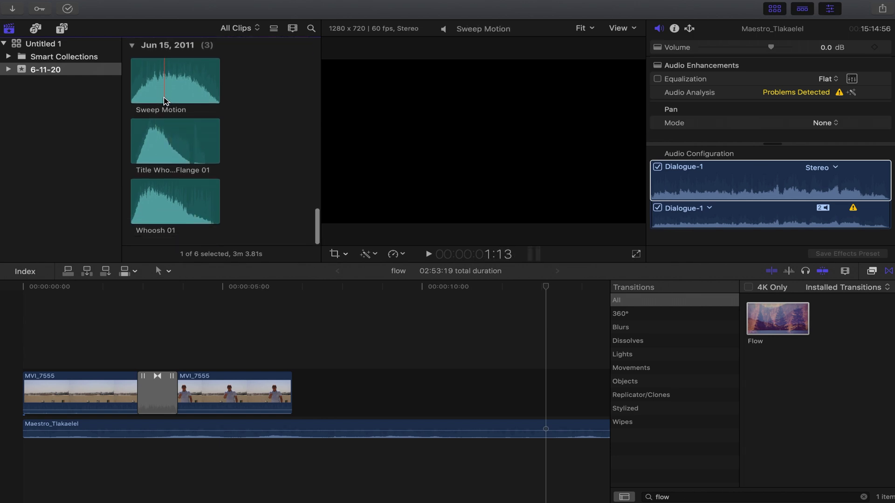
left_click(150, 150)
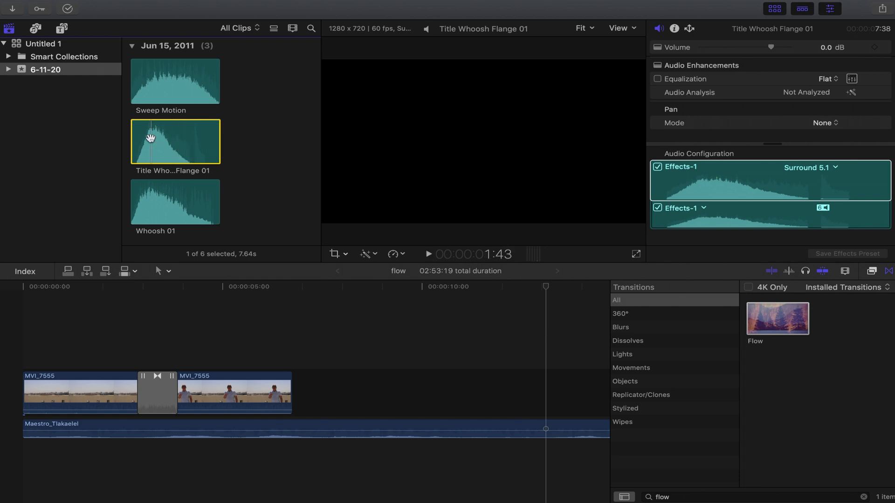
Place Title Whoosh Flange 01 under the Flow transition, trimmed to end with the second clip.
left_click_drag(150, 138, 134, 459)
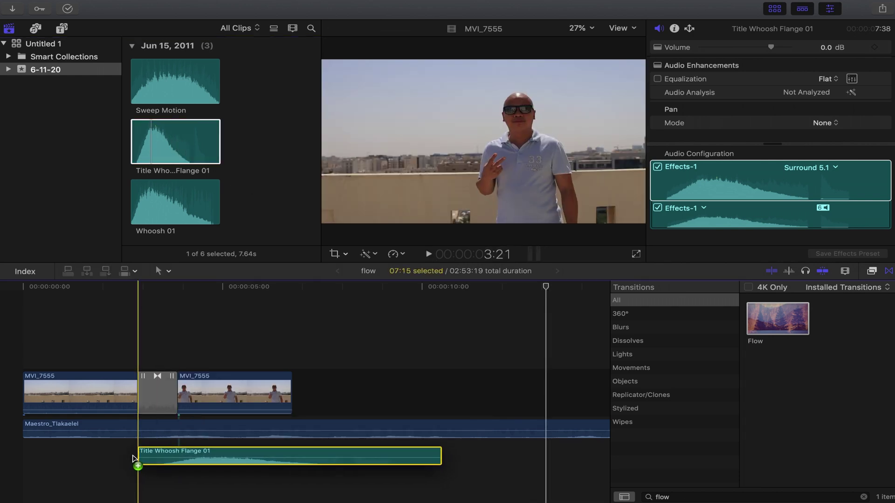
left_click(2, 326)
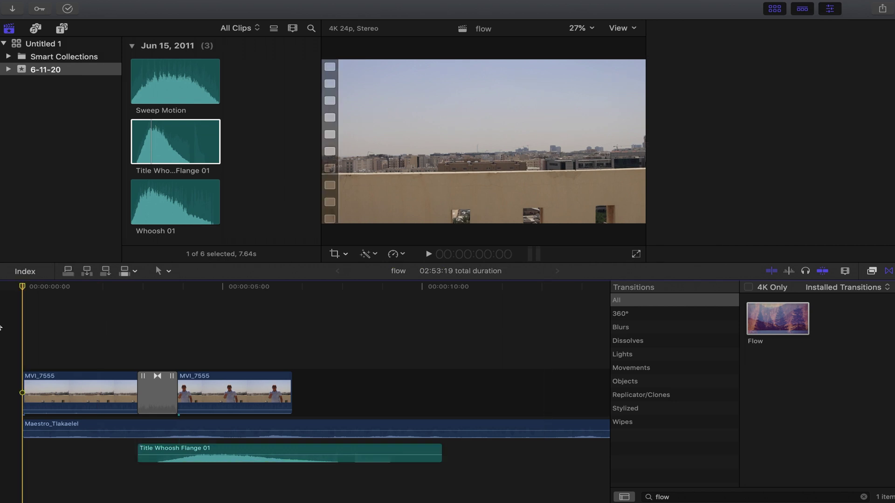
key("space")
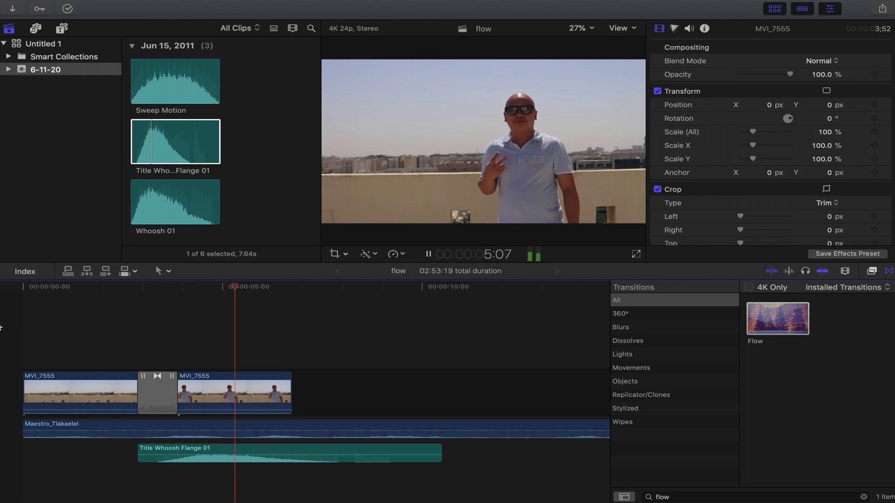
key("space")
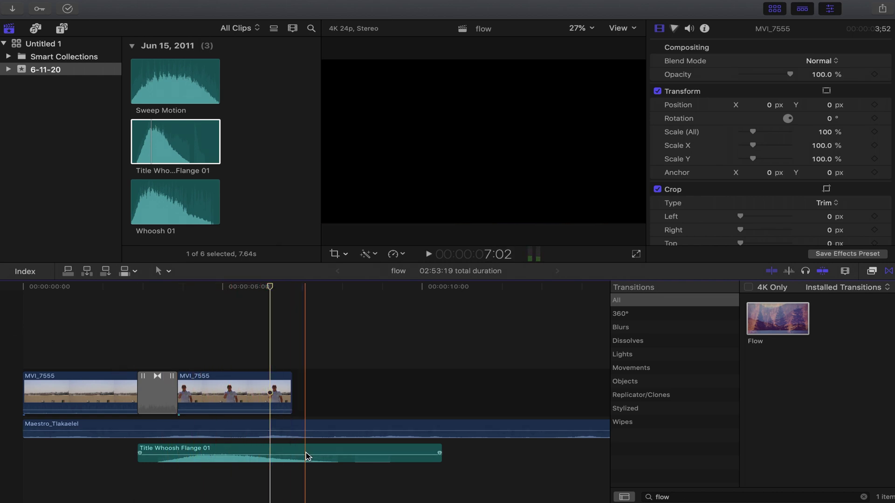
left_click(291, 450)
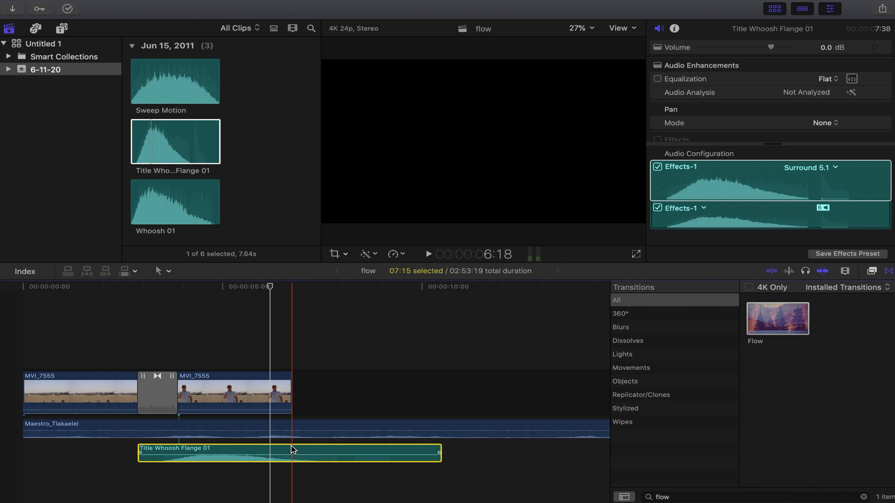
key("super+b")
left_click(342, 449)
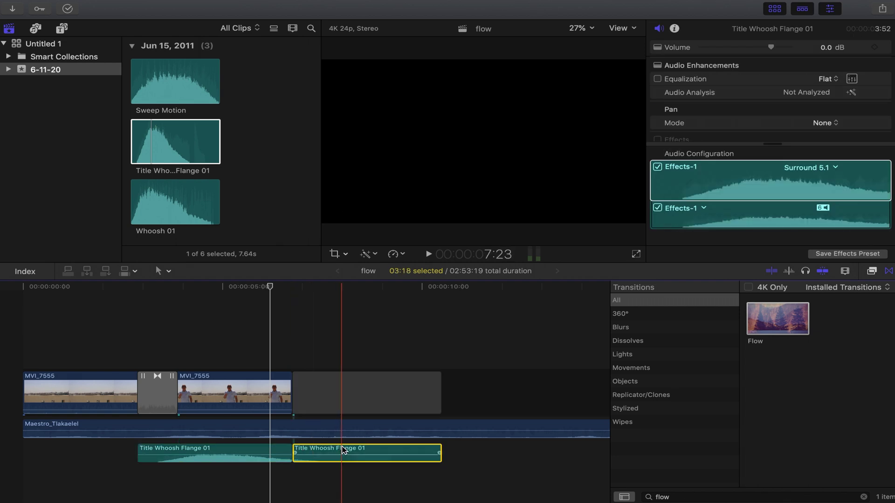
key("Delete")
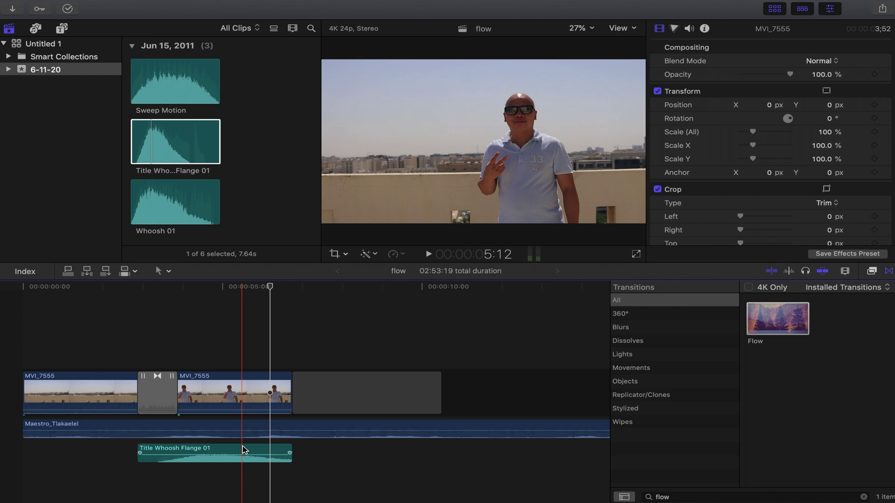
Delete the empty gap following the second MVI_7555 clip.
left_click(393, 387)
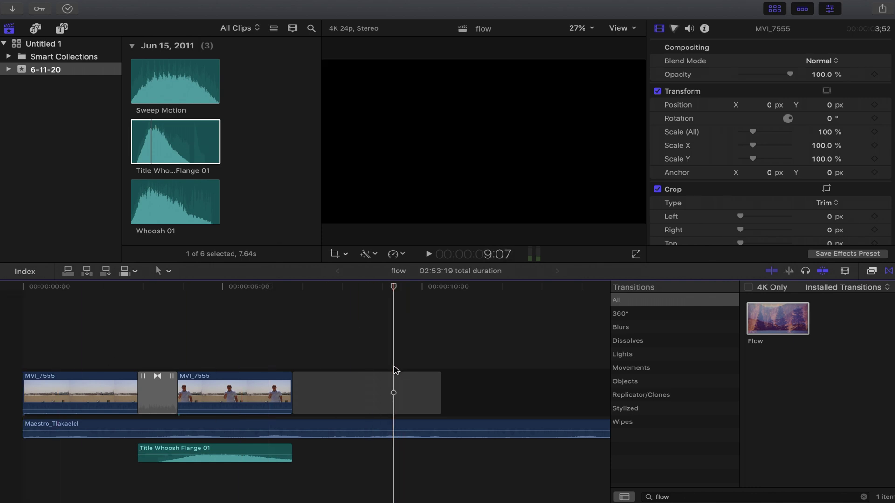
left_click(361, 413)
key("Delete")
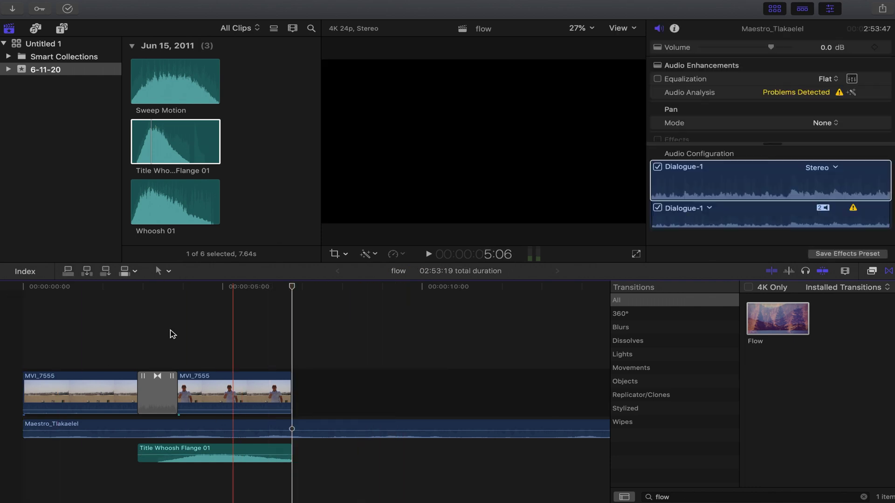
key("Home")
left_click(139, 310)
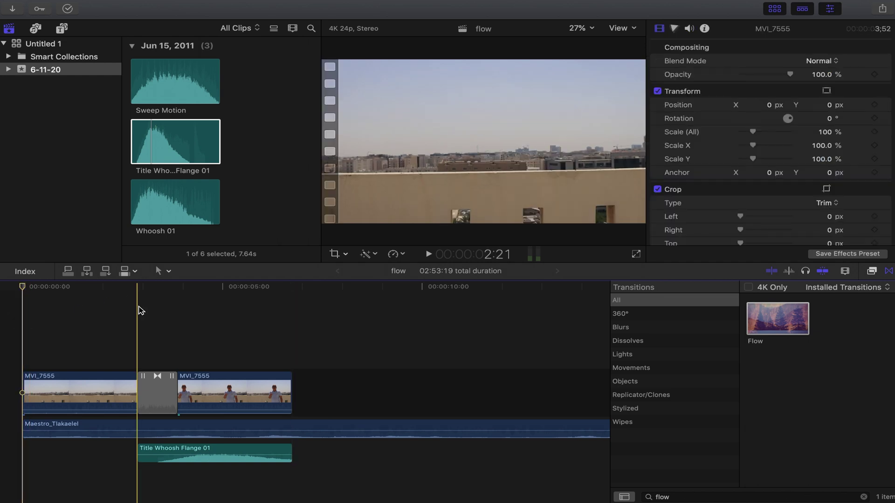
key("space")
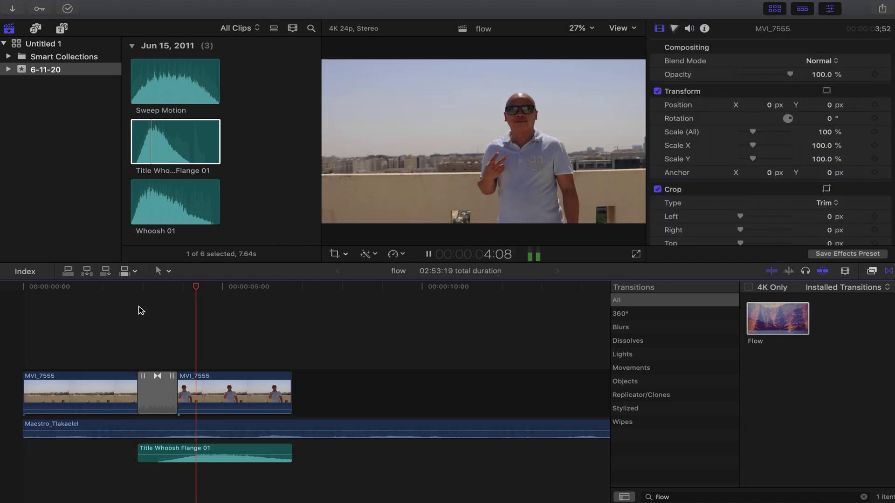
left_click(140, 310)
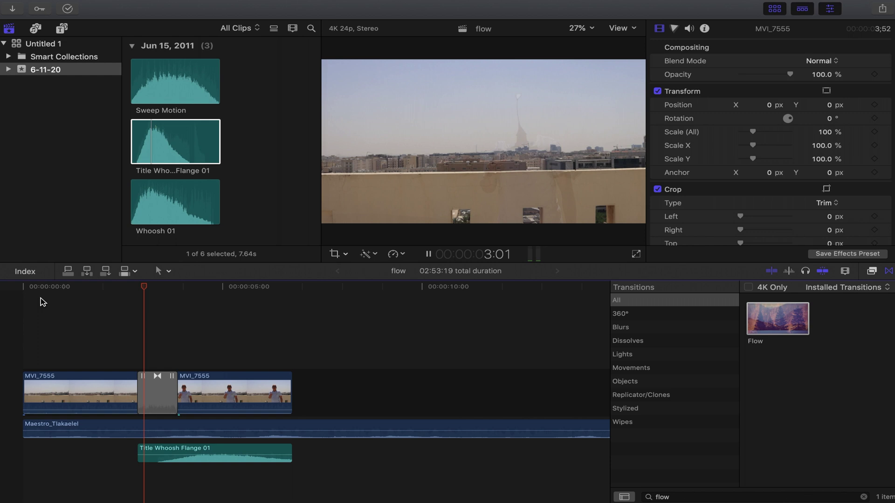
left_click(16, 304)
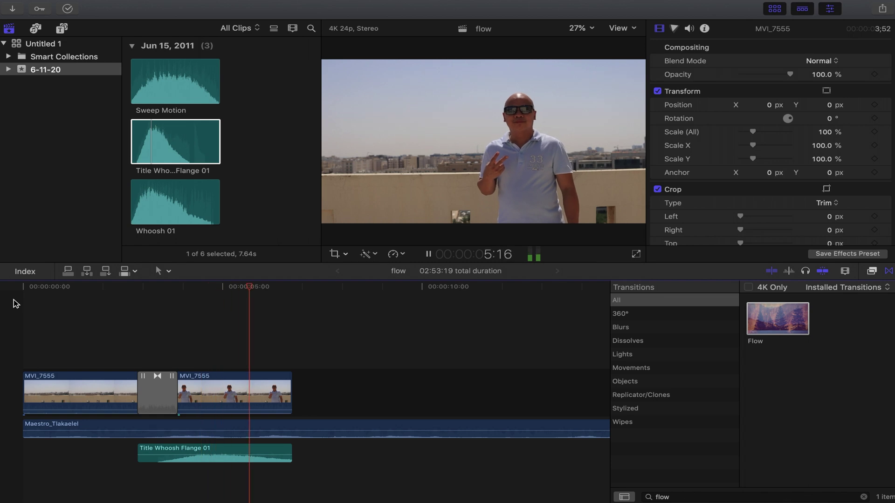
key("space")
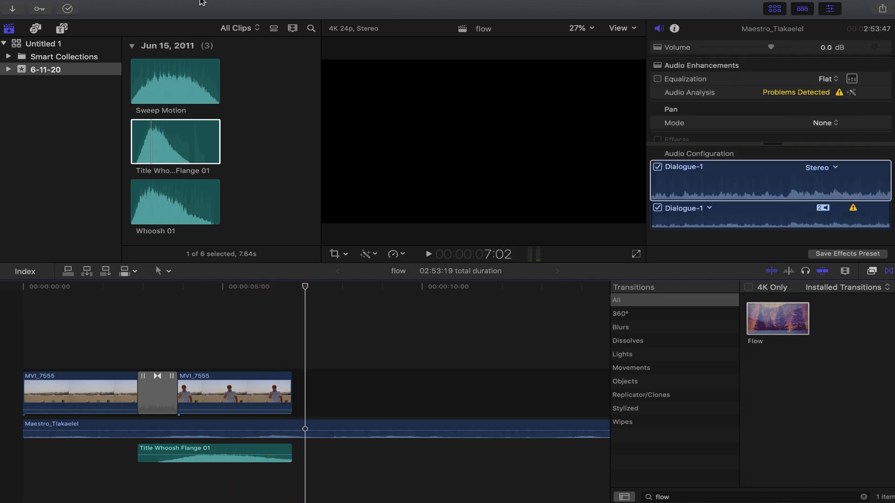
Place a Build In/Out Custom title above the second MVI_7555 clip and show its inspector.
left_click(62, 30)
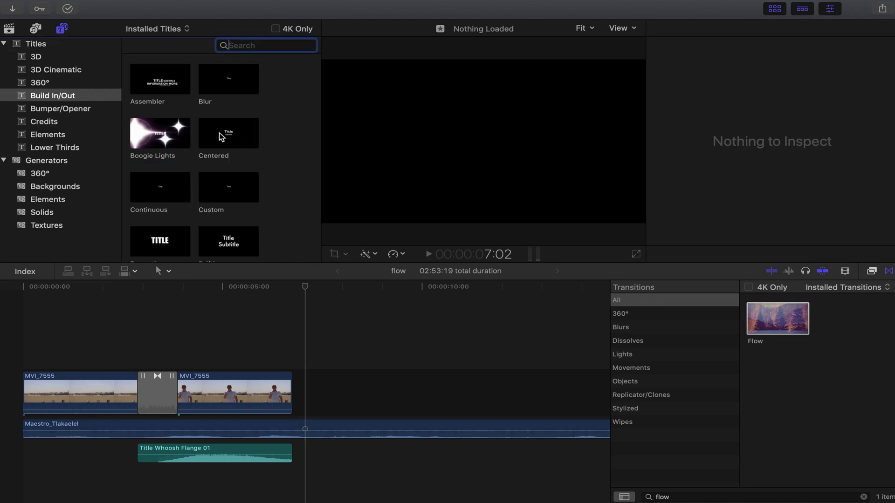
left_click(148, 191)
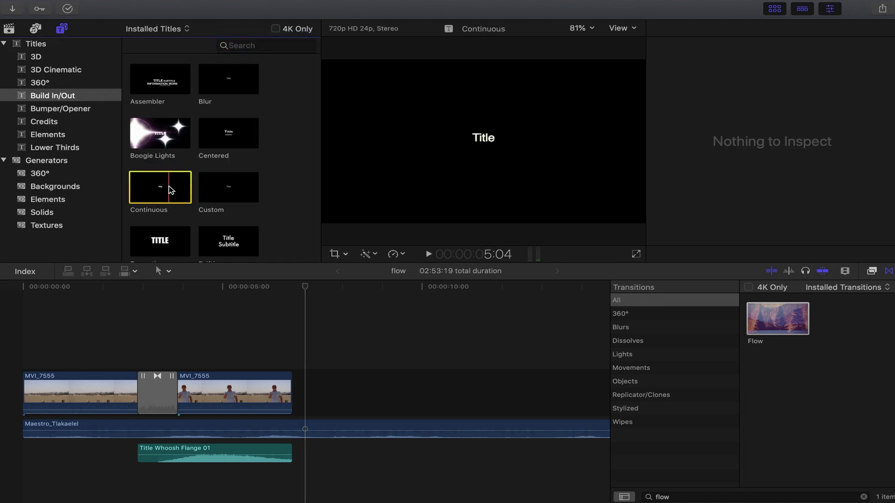
left_click_drag(227, 179, 179, 359)
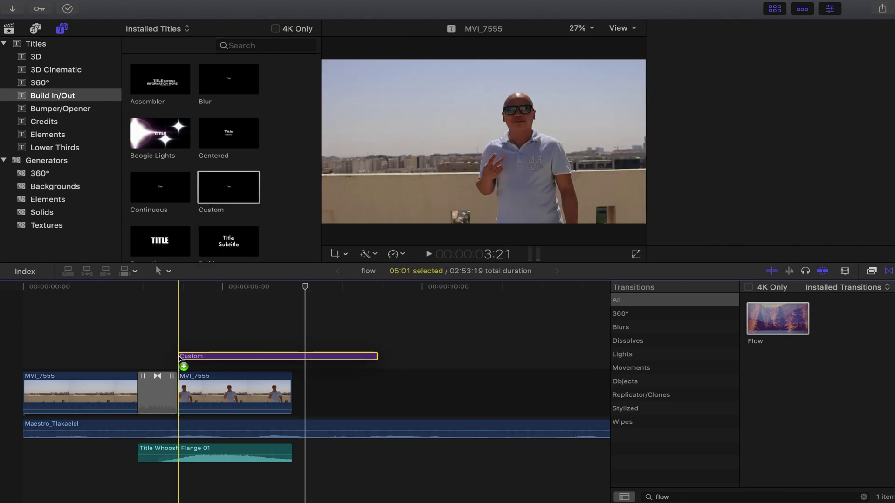
key("super+4")
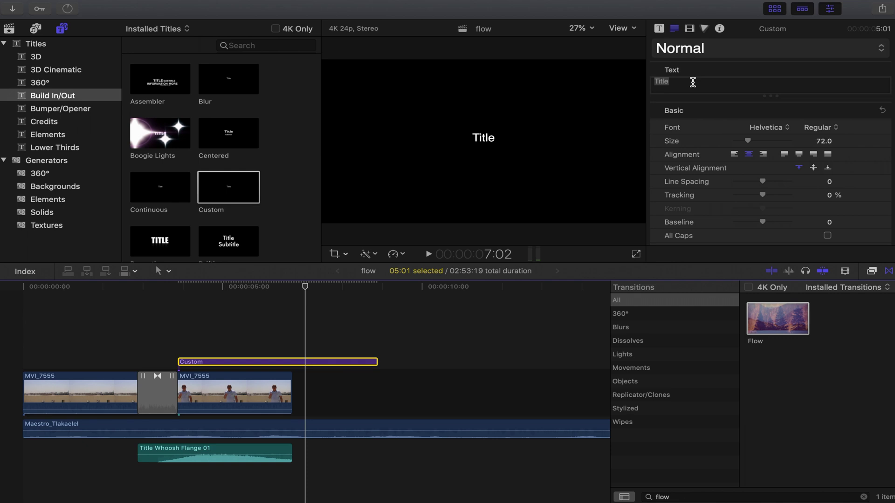
Play the timeline, then change the Custom title's text to 'FLOW TRANSITION'.
key("super+Left")
key("space")
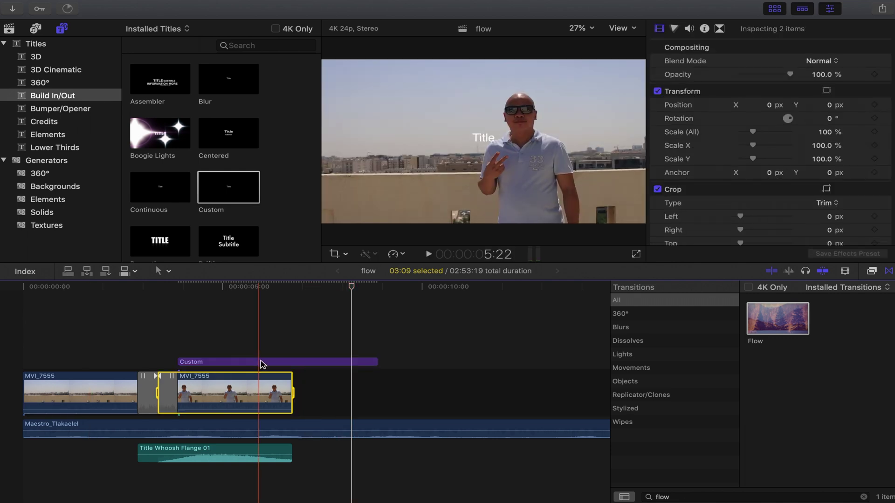
left_click(223, 363)
double_click(492, 136)
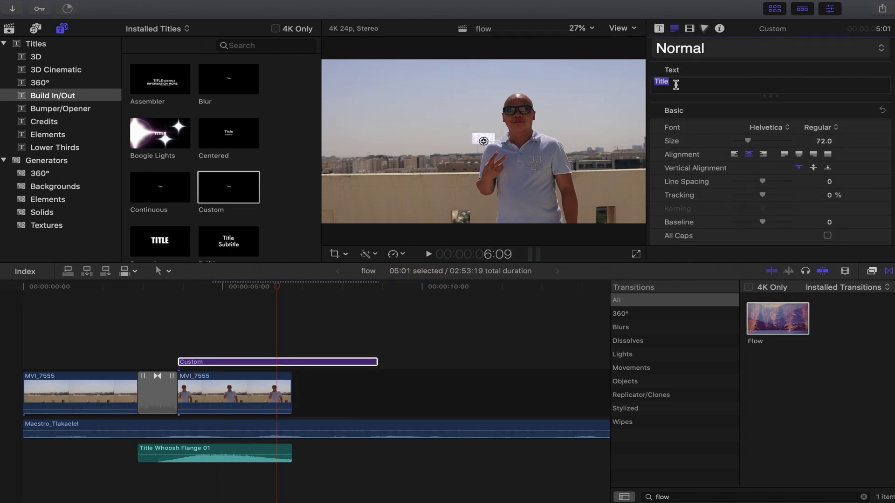
type("FLOW TRA")
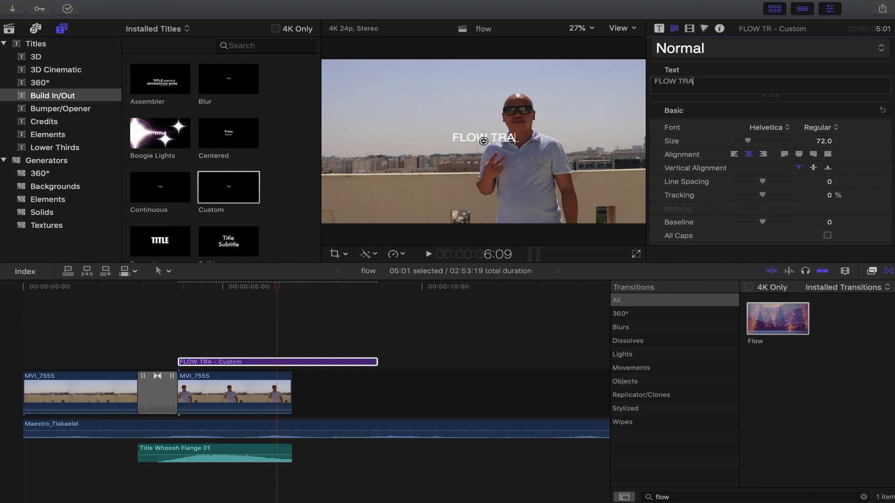
type("NSITION")
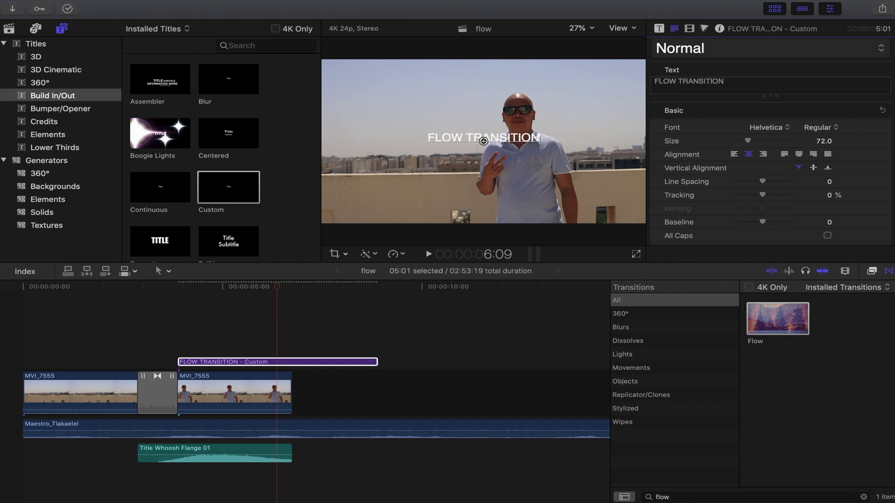
Set the title's font to Phosphate.
left_click(788, 129)
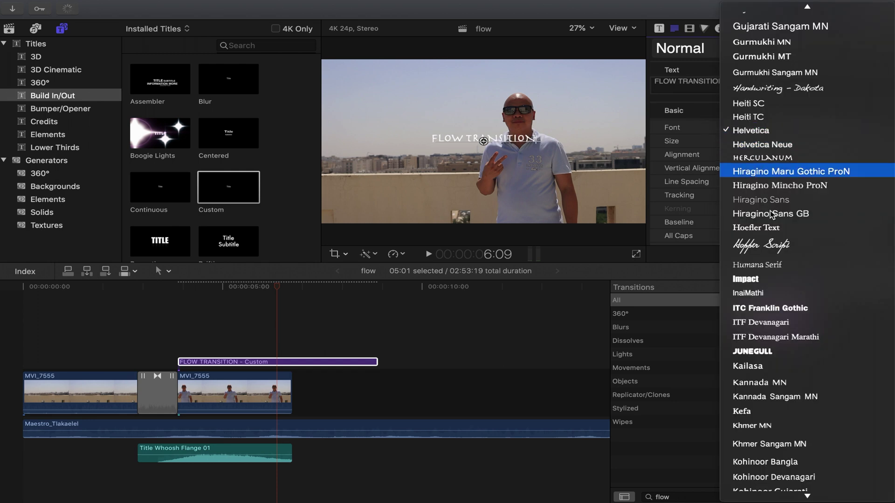
scroll(783, 358, "down", 3)
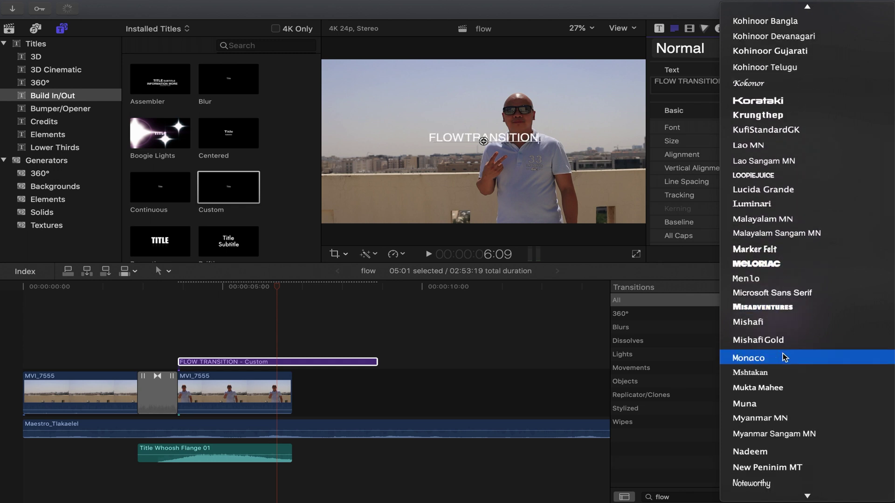
scroll(783, 358, "down", 4)
scroll(783, 357, "down", 1)
scroll(784, 358, "down", 1)
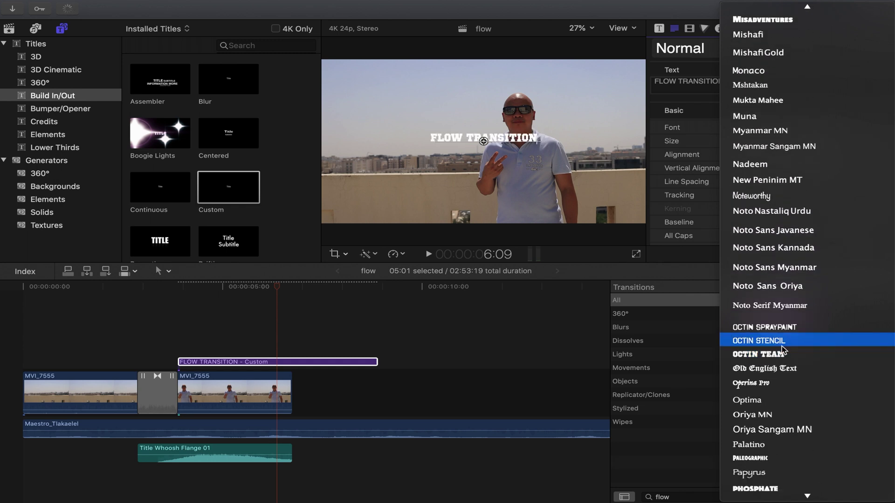
scroll(782, 390, "down", 3)
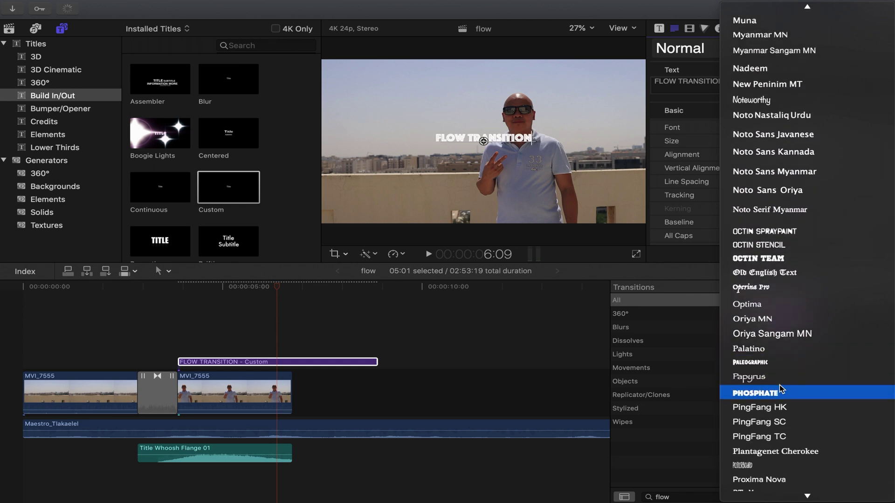
left_click(776, 393)
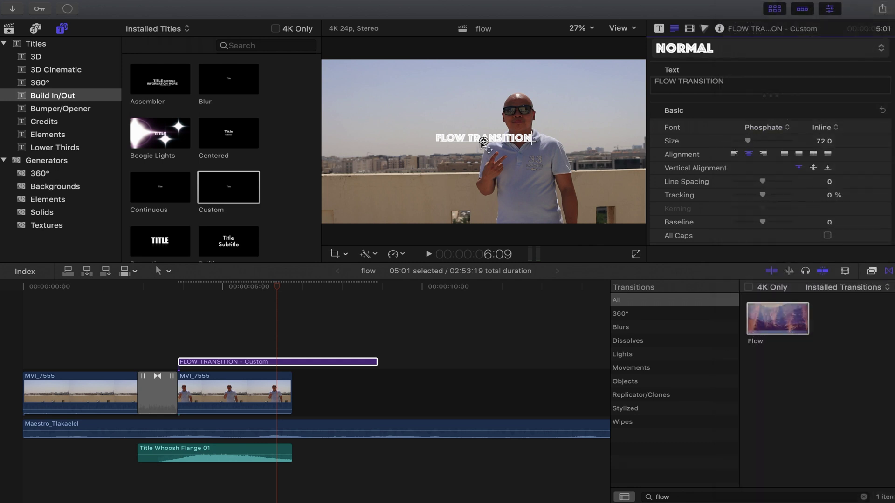
Move the title up near the top of the frame and enlarge it to size 123.
left_click_drag(482, 142, 480, 82)
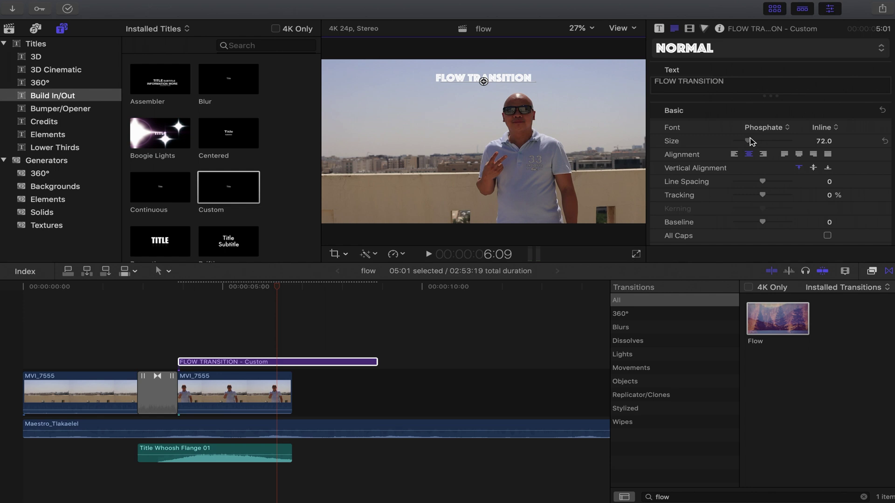
left_click_drag(751, 140, 761, 142)
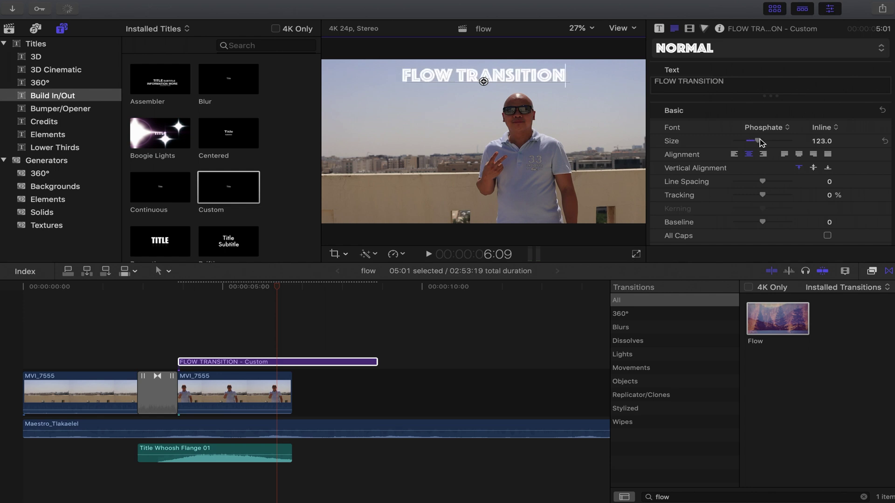
scroll(778, 174, "down", 10)
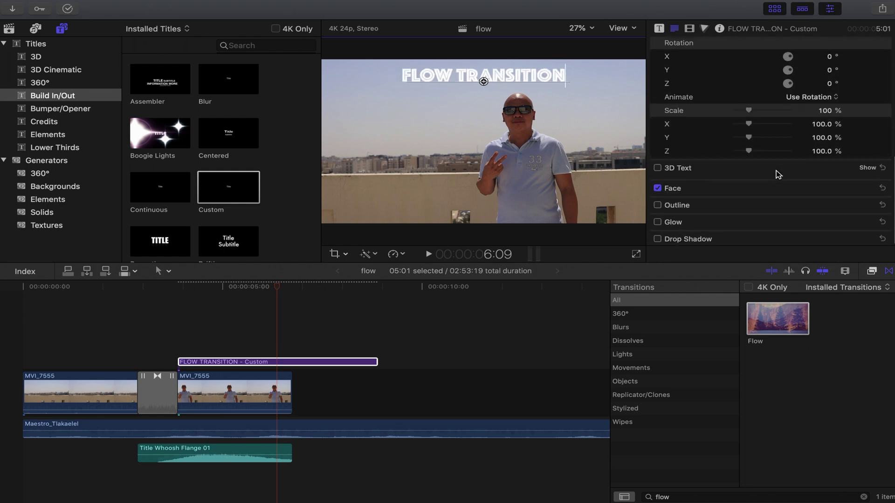
Give the title's face a purple fill color.
left_click(868, 189)
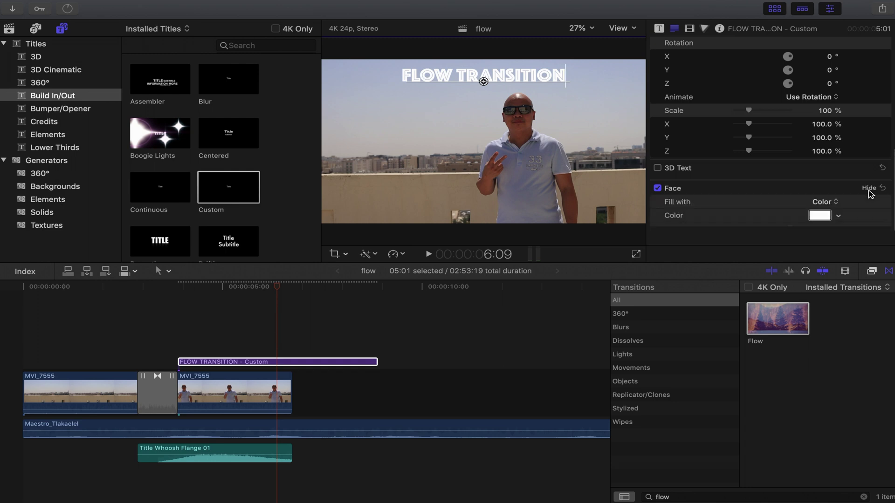
left_click(839, 217)
mouse_move(778, 286)
left_mouse_down()
mouse_move(765, 280)
mouse_move(786, 303)
left_mouse_up()
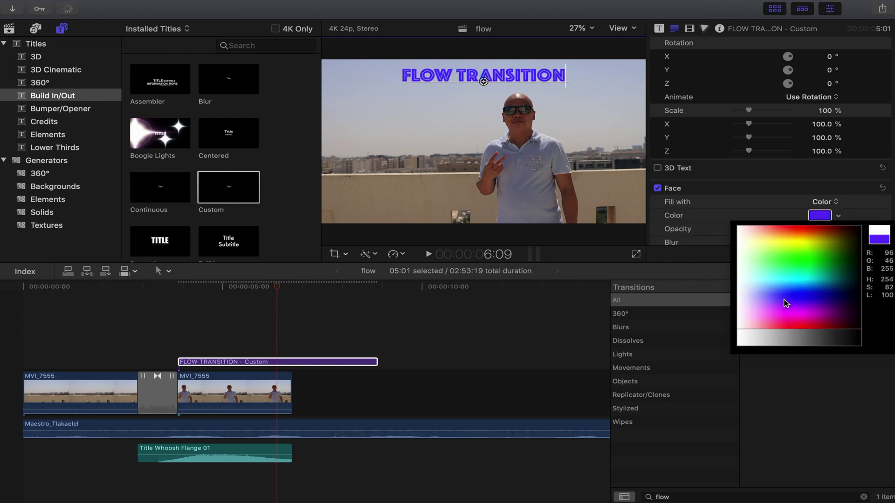
key("Escape")
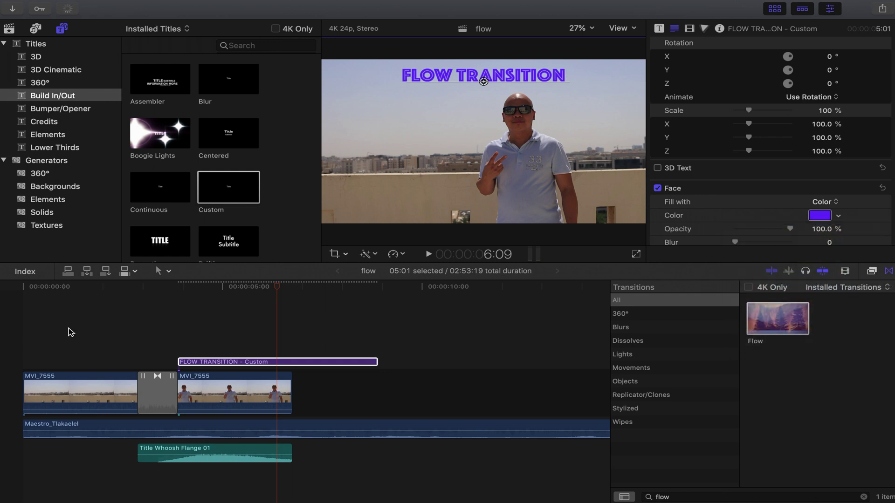
left_click(383, 425)
left_click(351, 365)
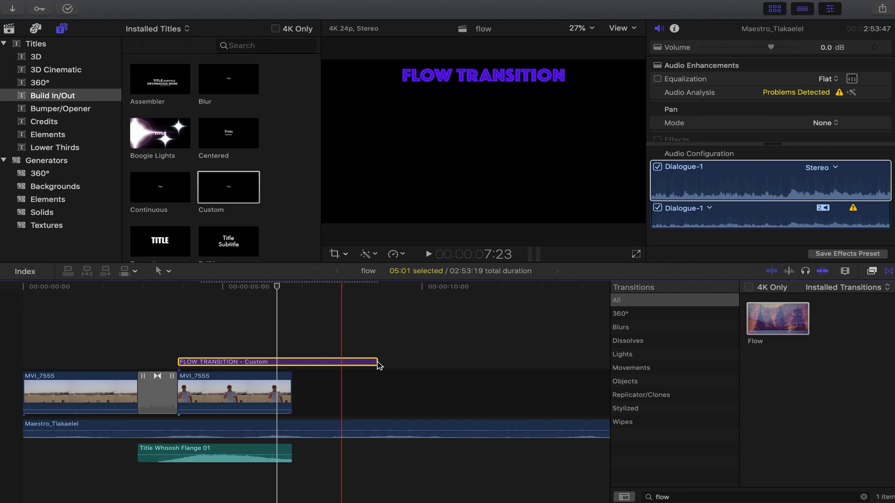
End the title at the second clip, blade off excess Maestro_Tlakaelel music, and delete the trailing gap.
left_click_drag(378, 363, 291, 364)
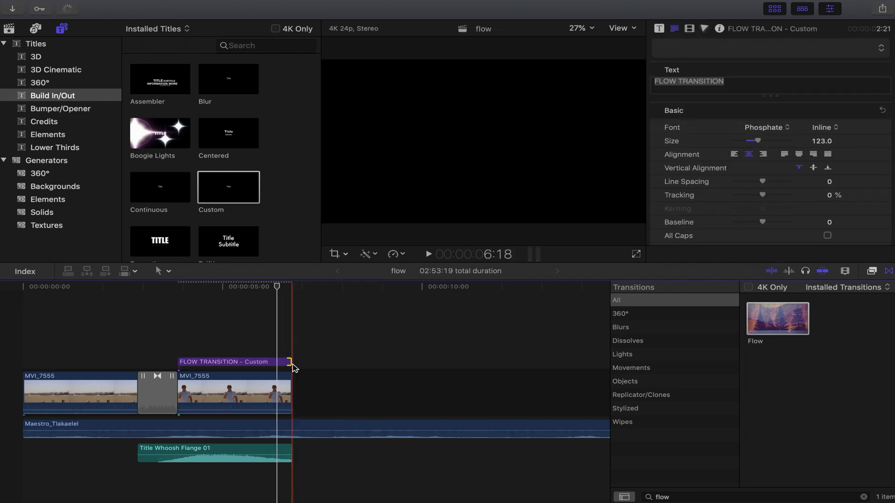
left_click(293, 426)
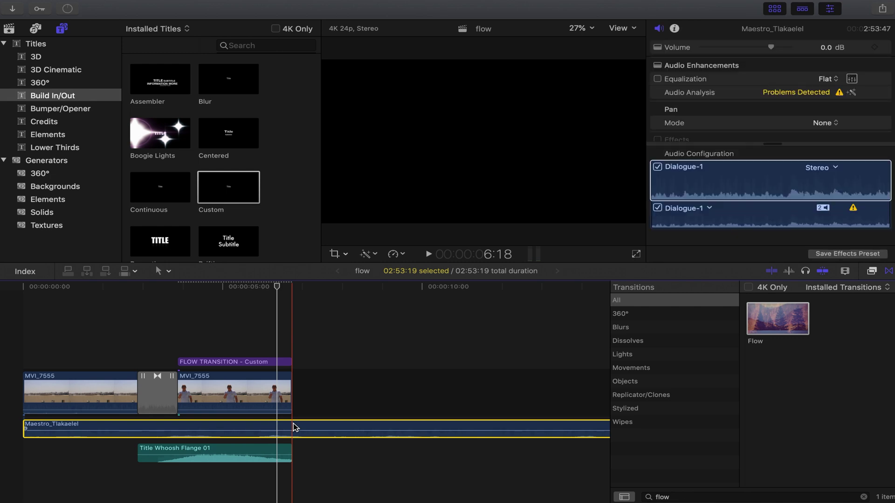
key("super+b")
left_click(346, 428)
key("BackSpace")
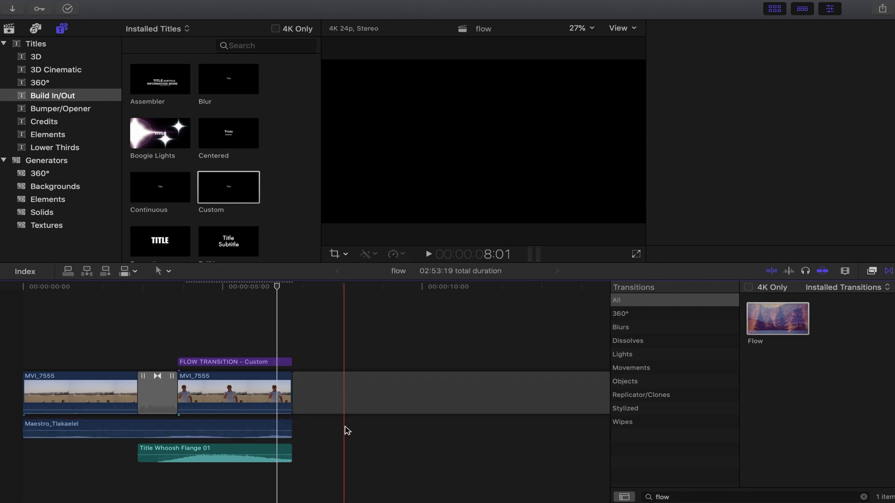
left_click(389, 394)
key("BackSpace")
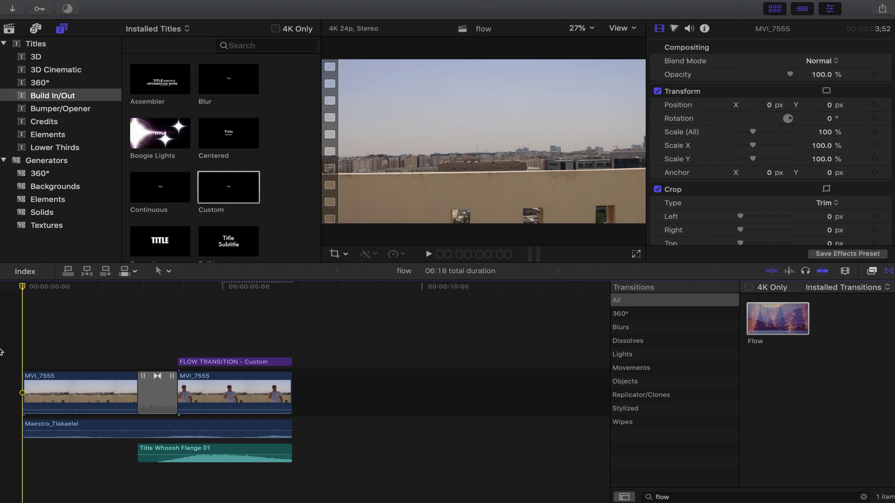
key("space")
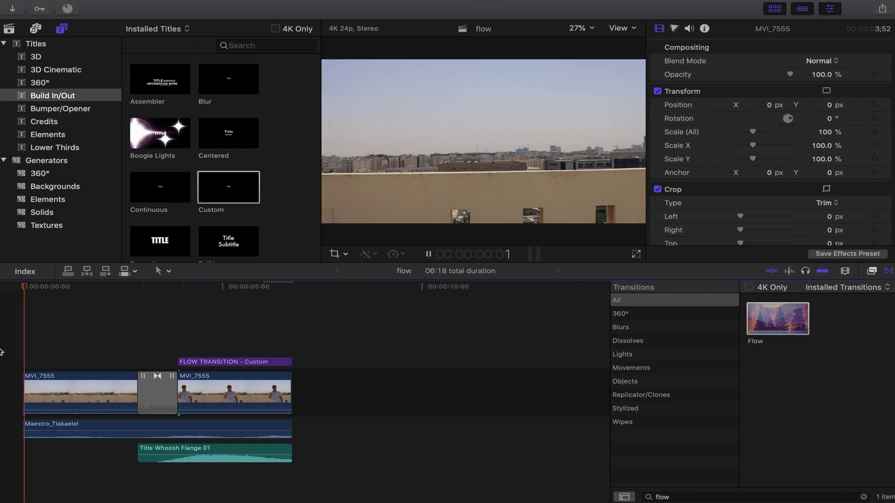